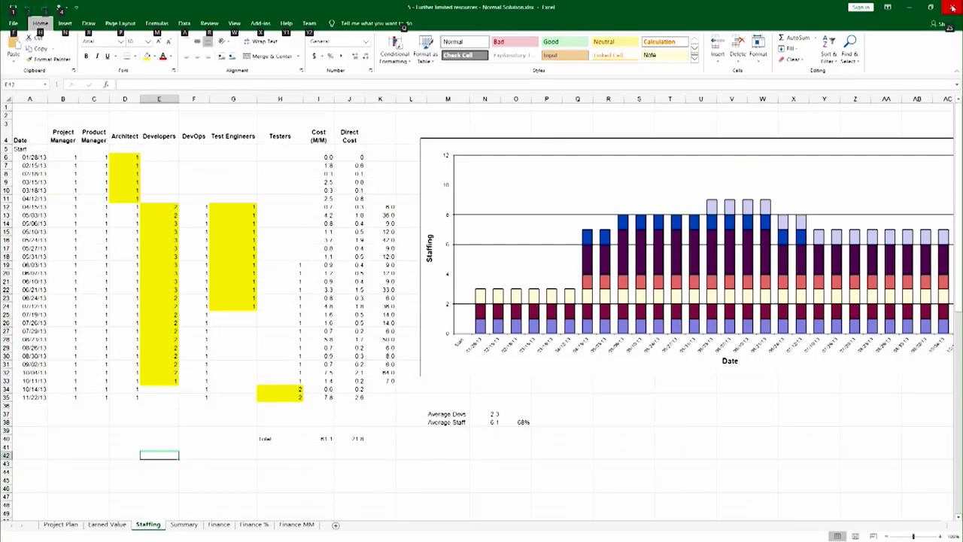
Close the solution workbook and copy the Start and Finish columns of the project plan's task table in Project
left_click(953, 8)
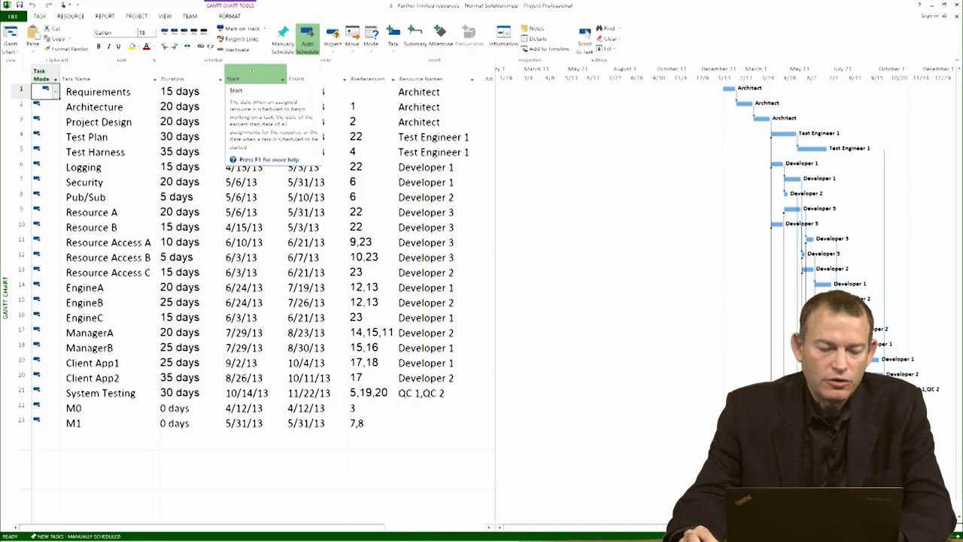
left_click_drag(252, 71, 299, 72)
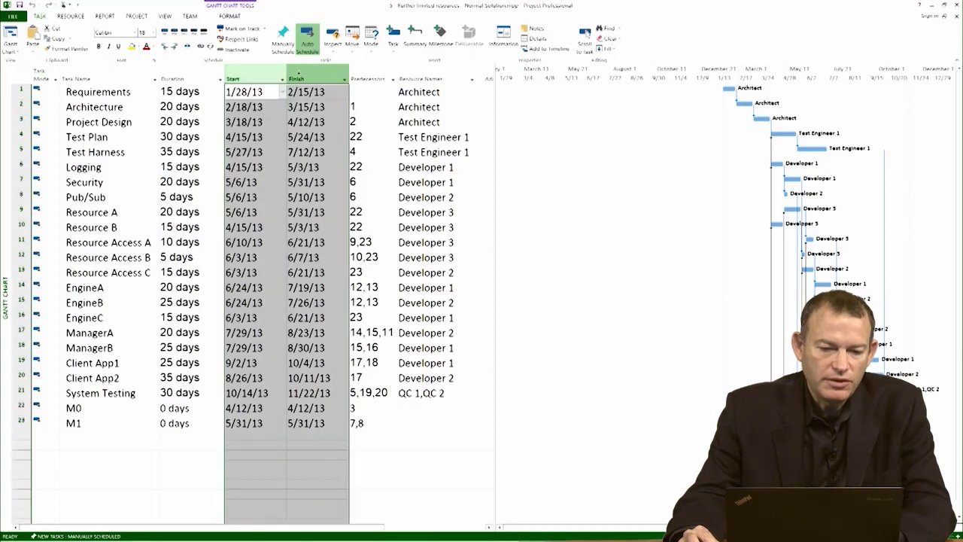
right_click(286, 95)
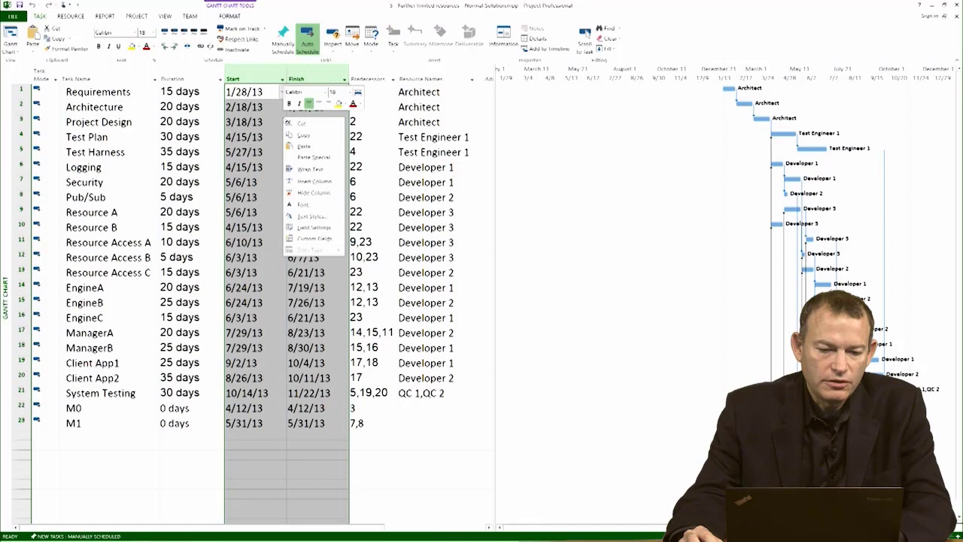
left_click(302, 135)
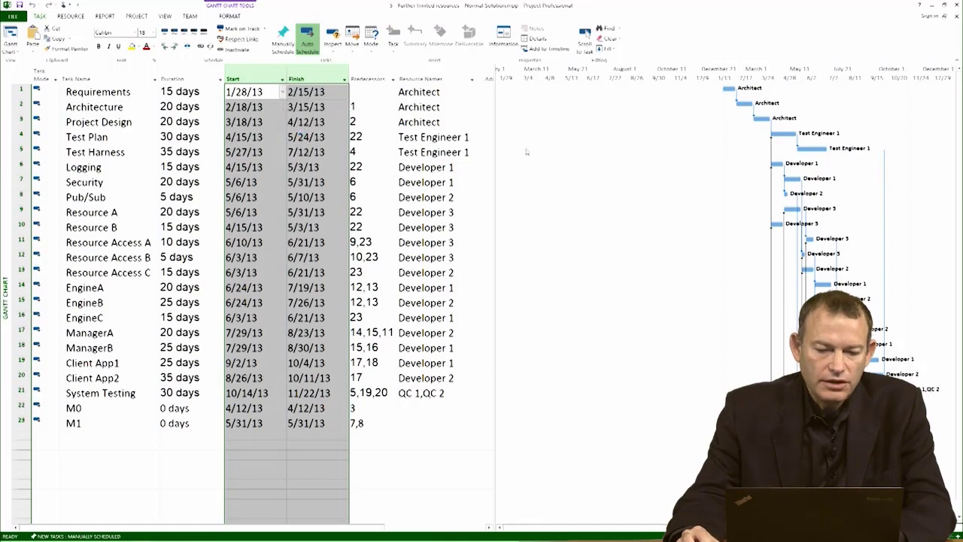
Switch to Excel and paste the copied Start and Finish dates at cell I2 of a new blank workbook
key("alt+Tab")
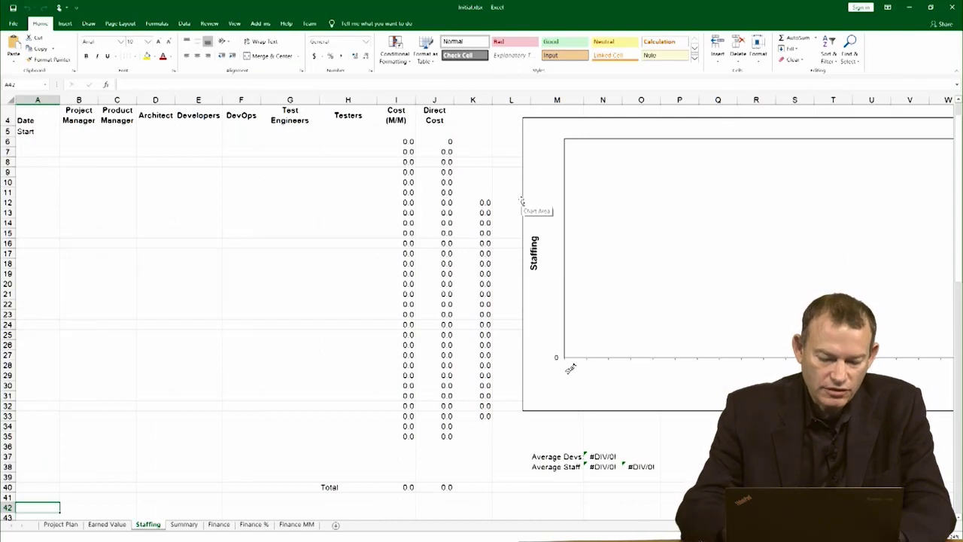
key("ctrl+n")
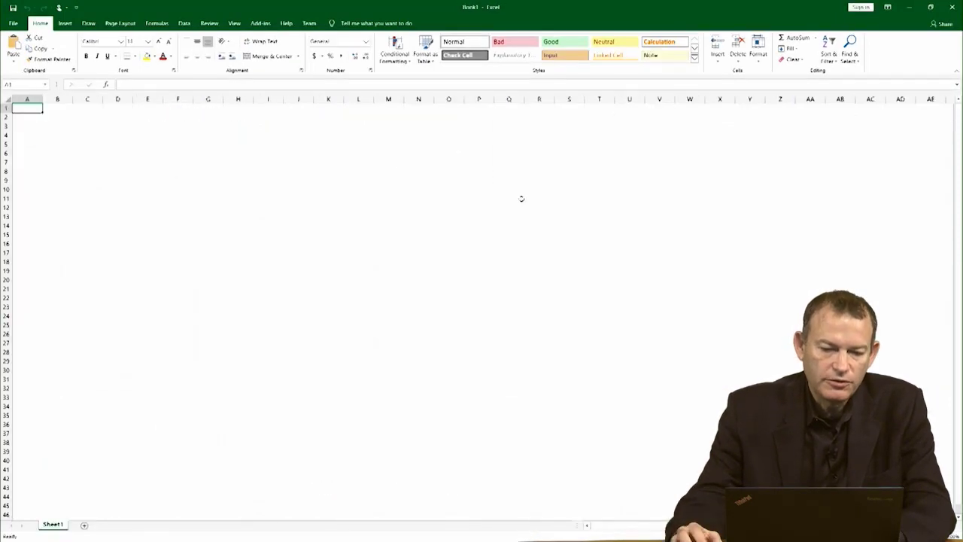
left_click(266, 117)
key("ctrl+v")
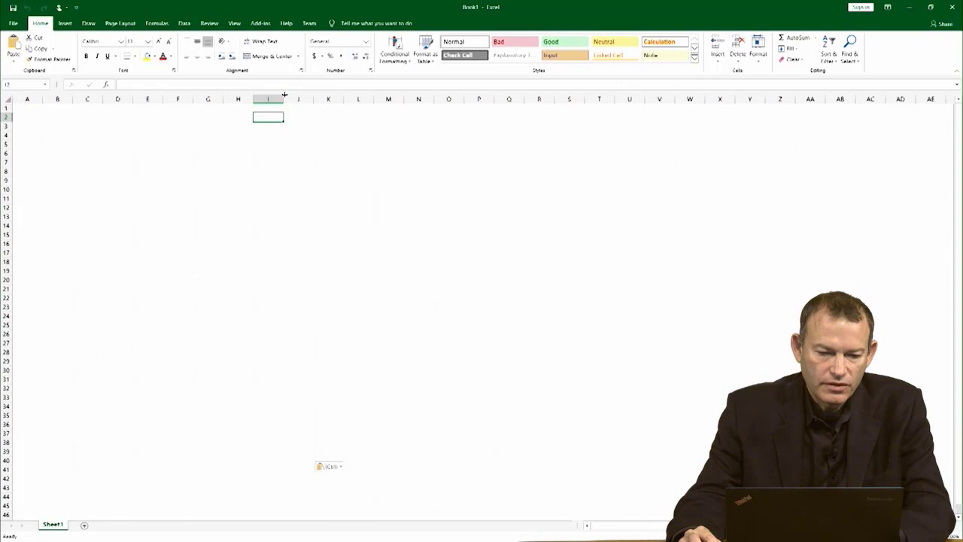
Auto-fit the widths of columns I and J to show the full Start and Finish dates
double_click(284, 99)
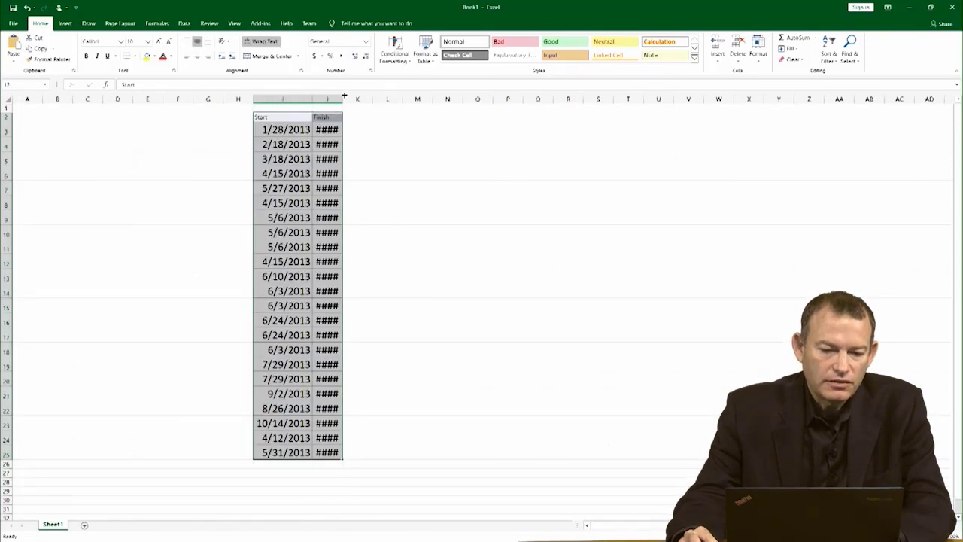
double_click(344, 96)
left_click(434, 193)
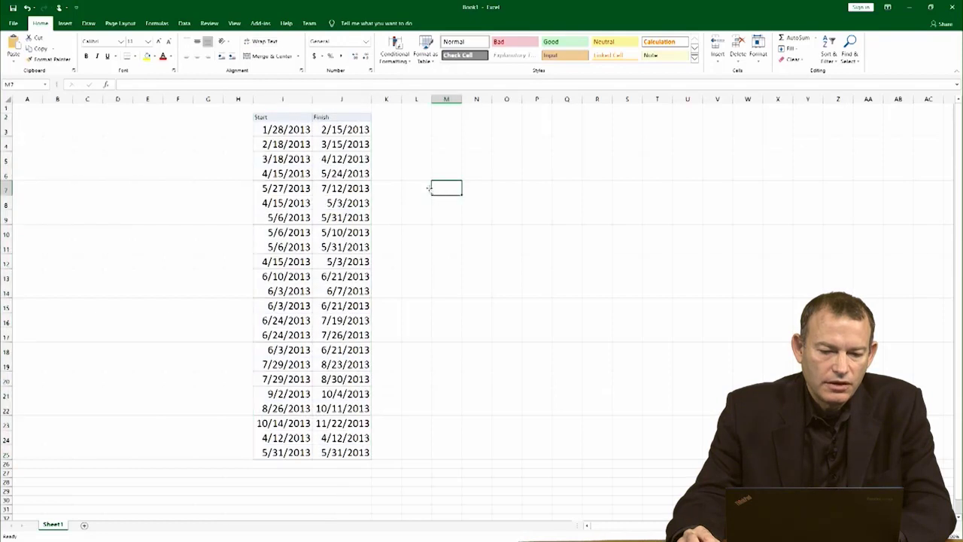
Move the Finish dates from J3:J25 to directly below the Start dates in column I, starting at I26
left_click_drag(348, 129, 323, 451)
right_click(352, 344)
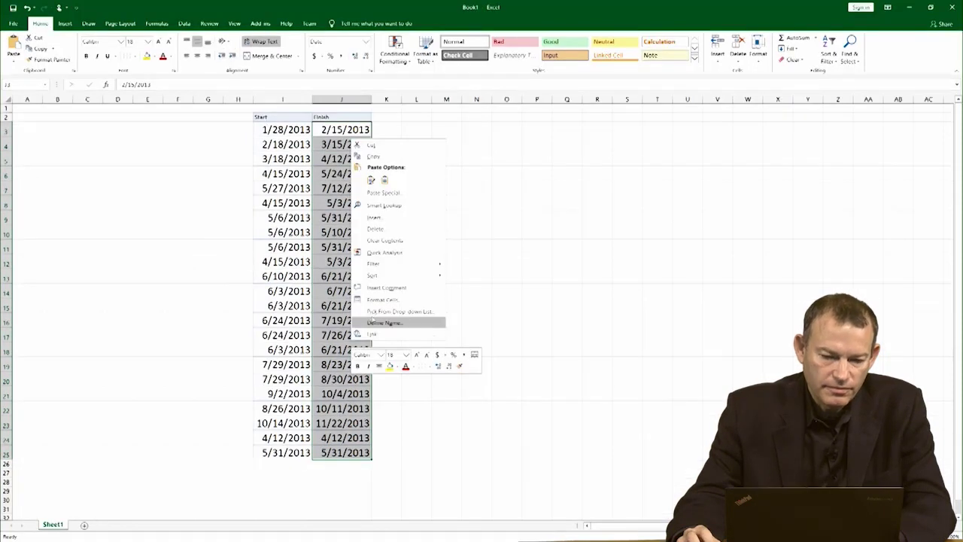
left_click(395, 144)
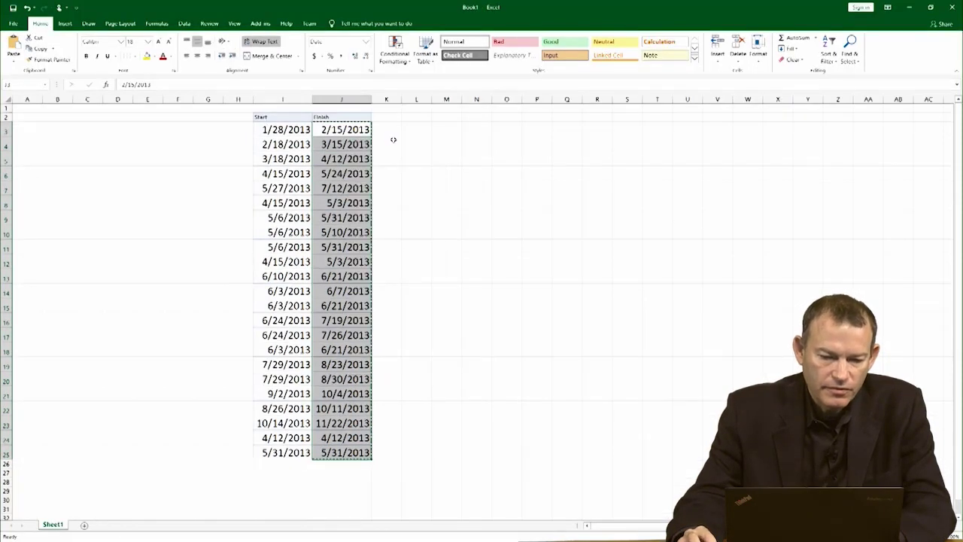
left_click(284, 464)
right_click(274, 461)
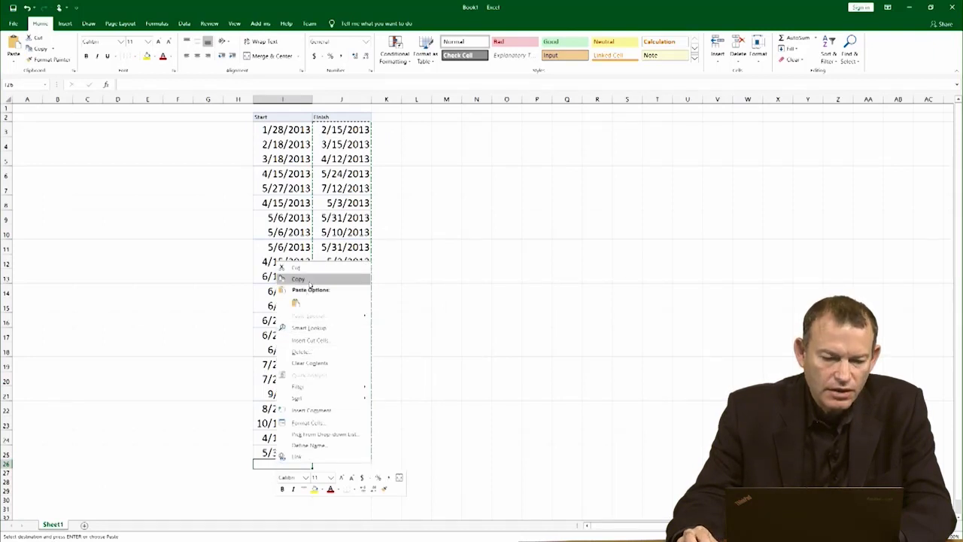
left_click(296, 302)
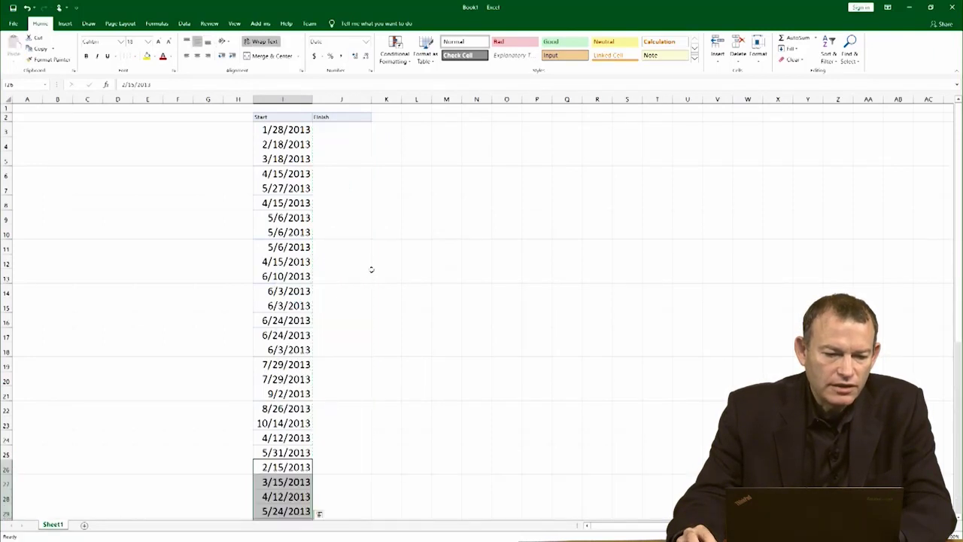
Delete the empty first row and the Start/Finish header row above the dates
left_click(6, 109)
key("ctrl+minus")
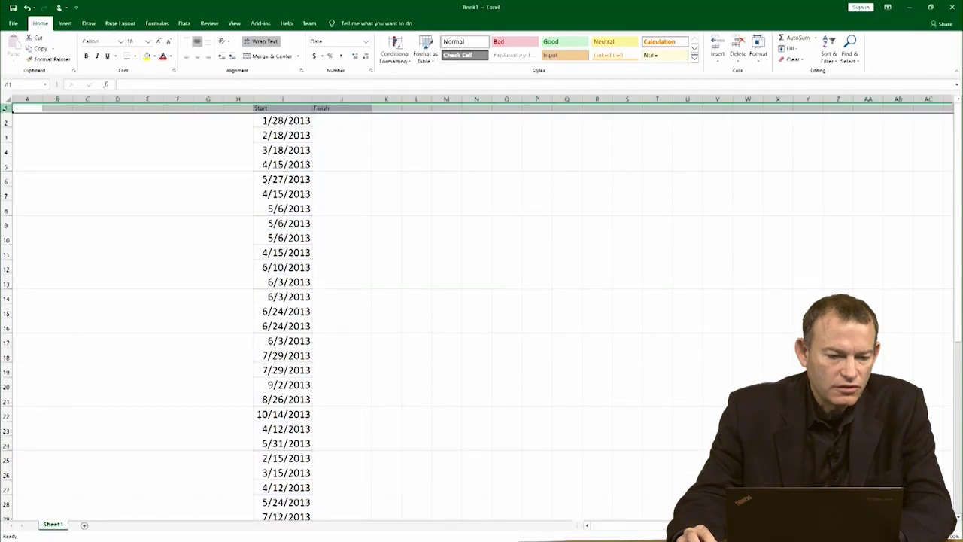
right_click(6, 108)
left_click(42, 188)
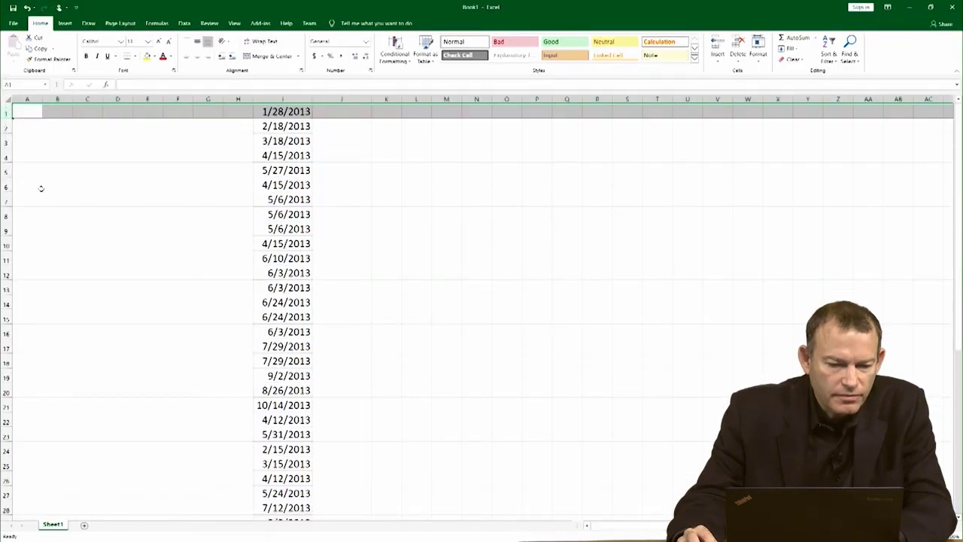
Remove the duplicate values from the full list of dates in column I
left_click(445, 225)
left_click_drag(291, 112, 266, 539)
scroll(371, 316, "up", 5)
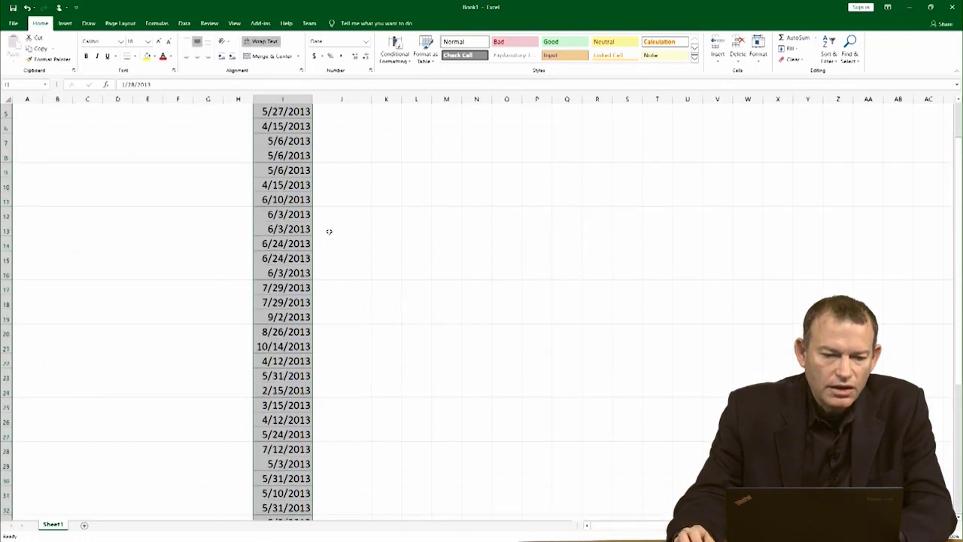
scroll(329, 231, "up", 2)
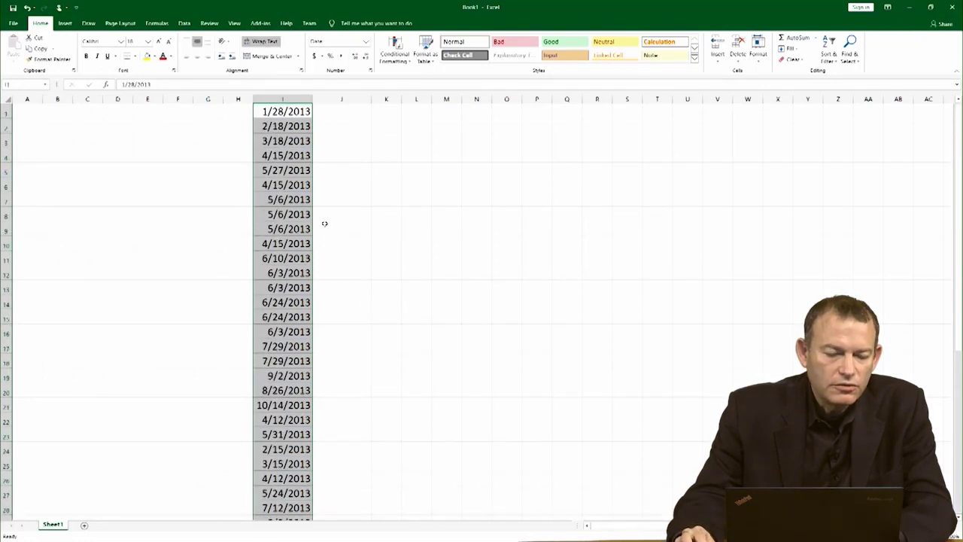
left_click(184, 23)
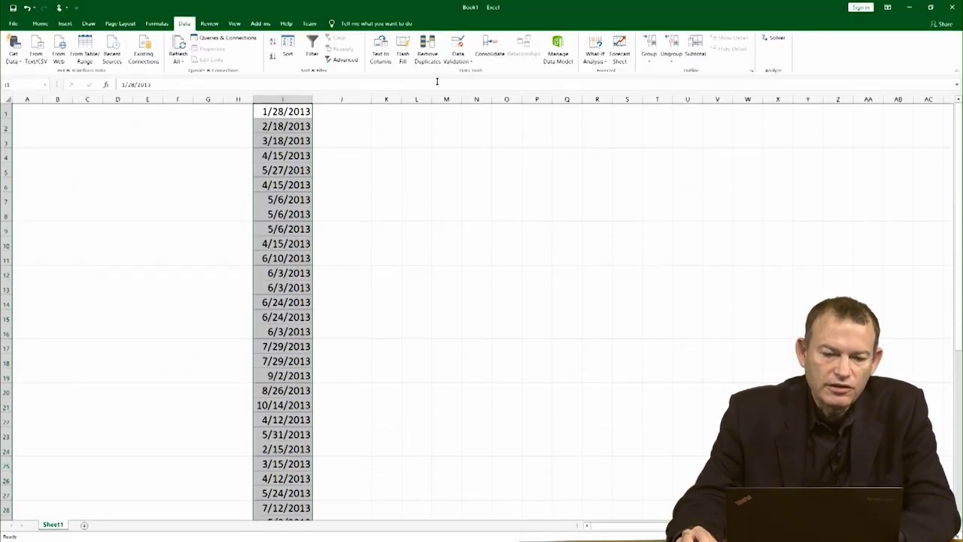
left_click(423, 45)
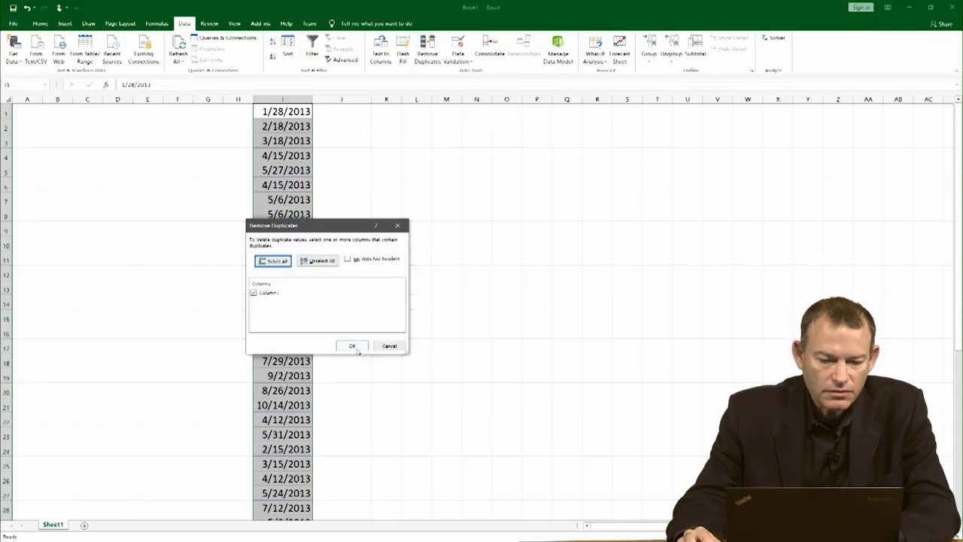
left_click(352, 347)
left_click(485, 301)
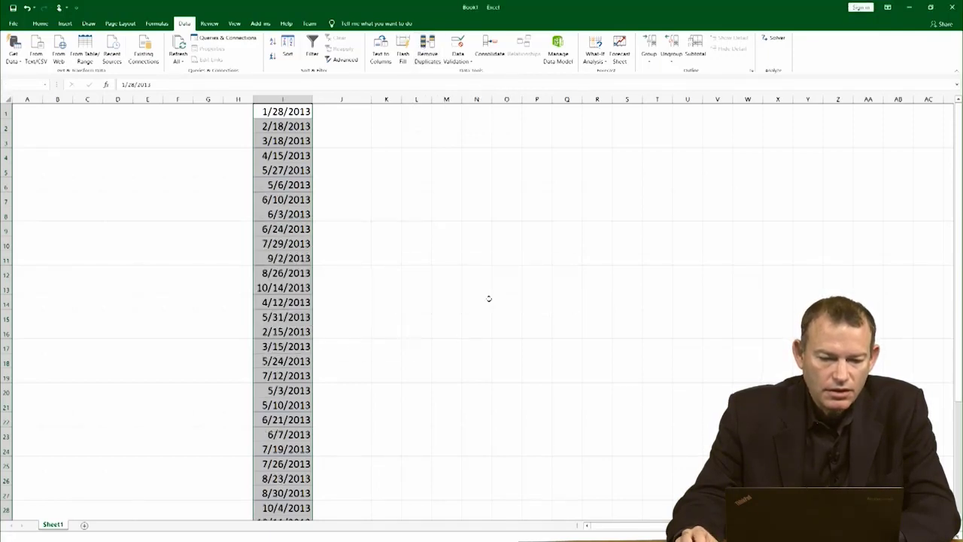
Sort the remaining dates in column I by cell values from oldest to newest
scroll(488, 299, "down", 2)
scroll(482, 297, "up", 2)
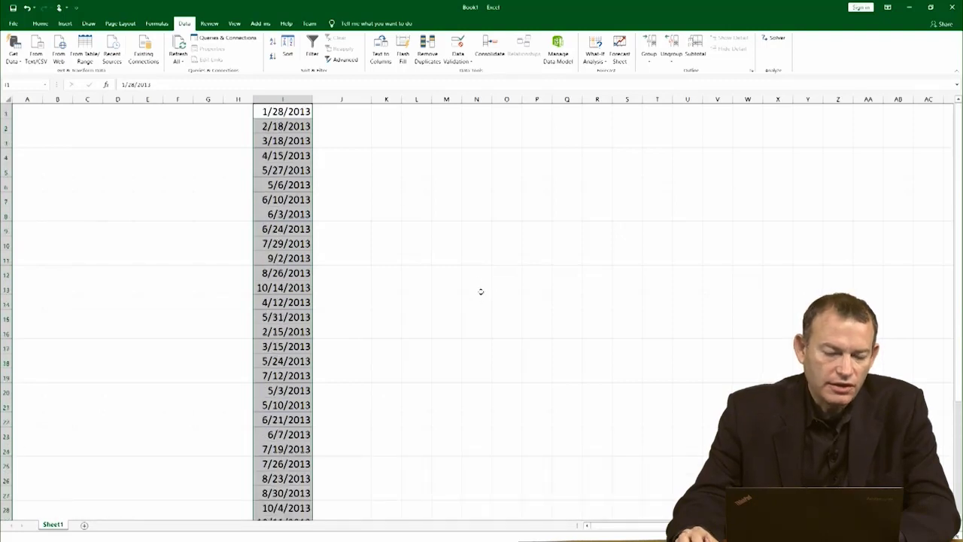
left_click_drag(295, 111, 292, 491)
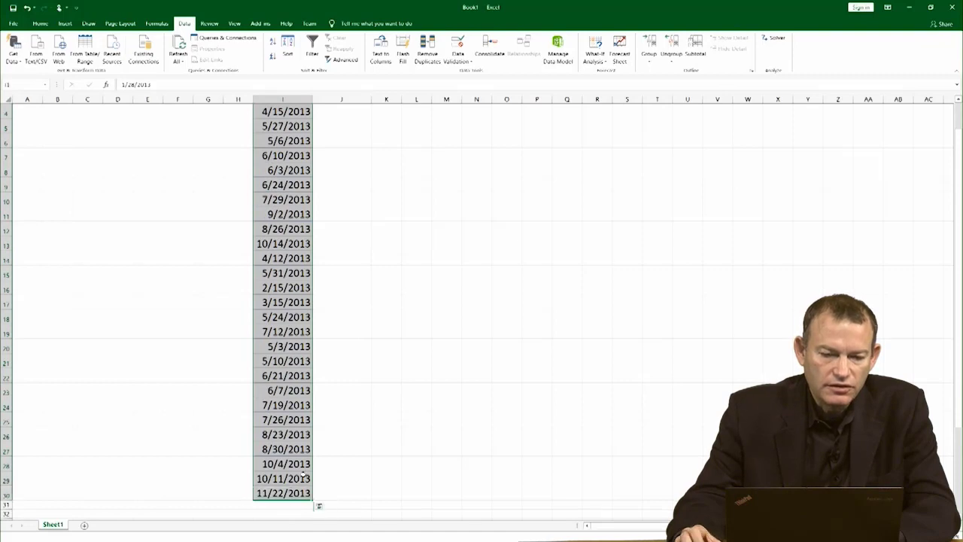
scroll(389, 389, "up", 1)
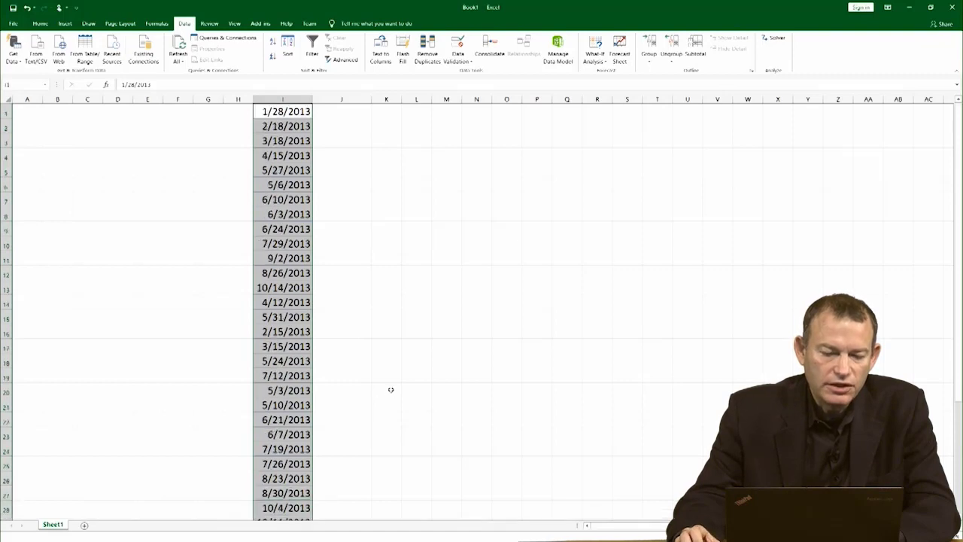
left_click(287, 54)
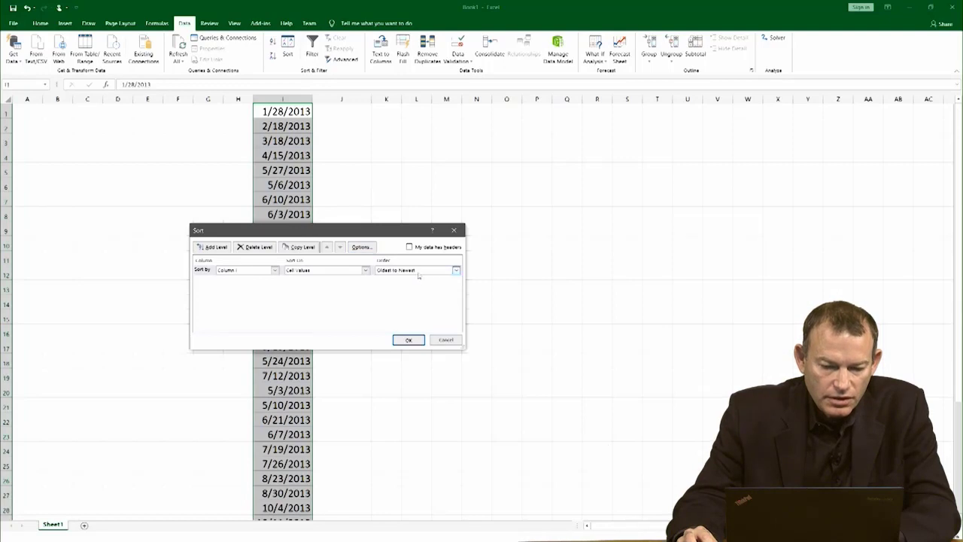
left_click(408, 339)
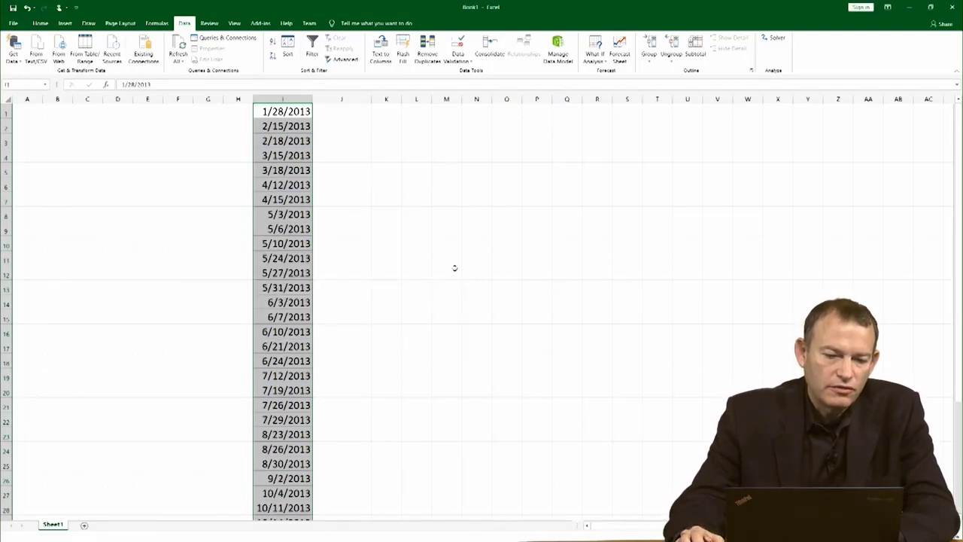
Copy the sorted dates and paste them as values into the Date column of Initial.xlsx's Staffing sheet, starting at A6
scroll(455, 266, "down", 1)
right_click(301, 192)
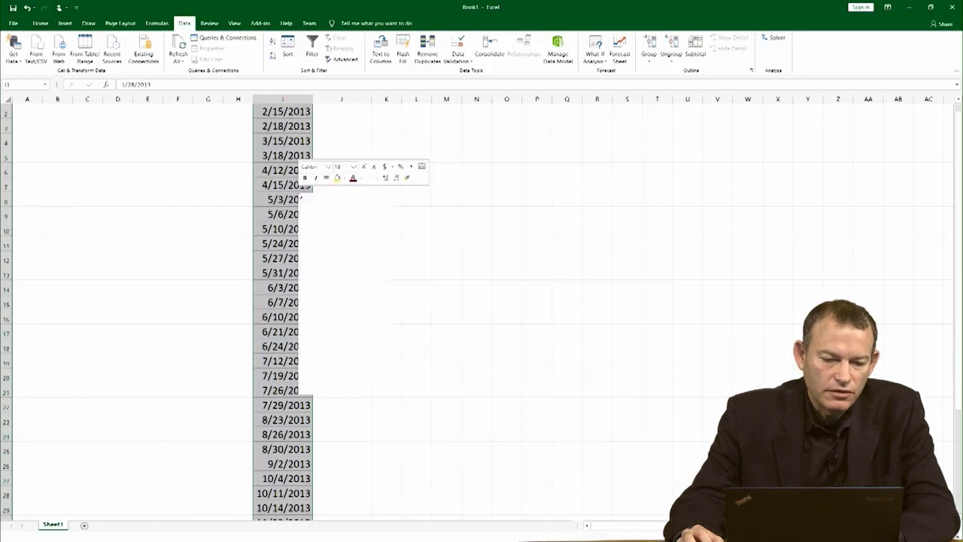
left_click(320, 211)
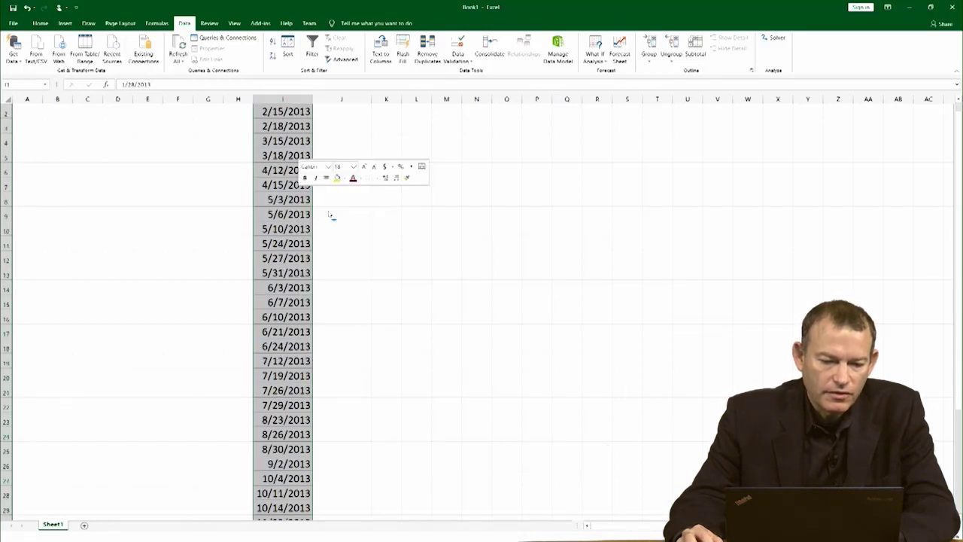
scroll(320, 150, "up", 1)
key("alt+Tab")
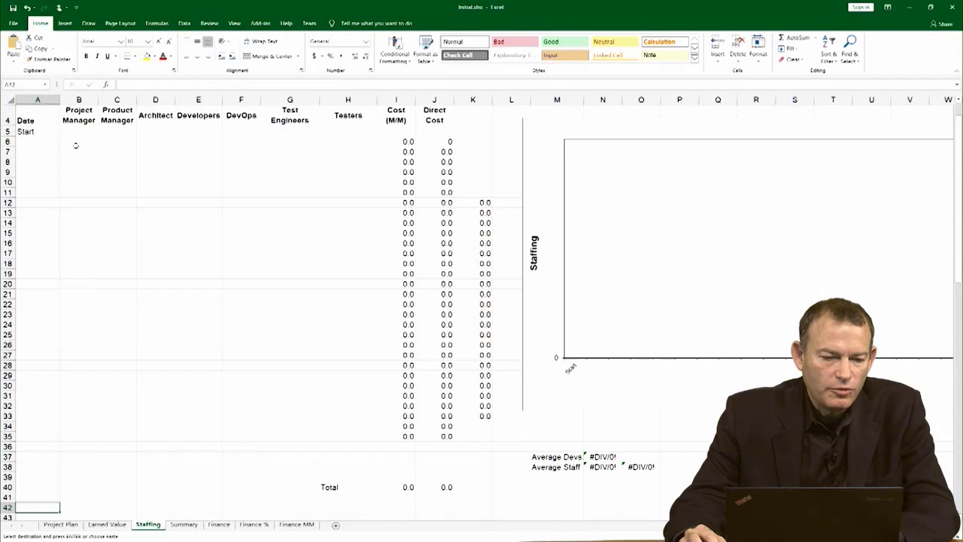
left_click(23, 141)
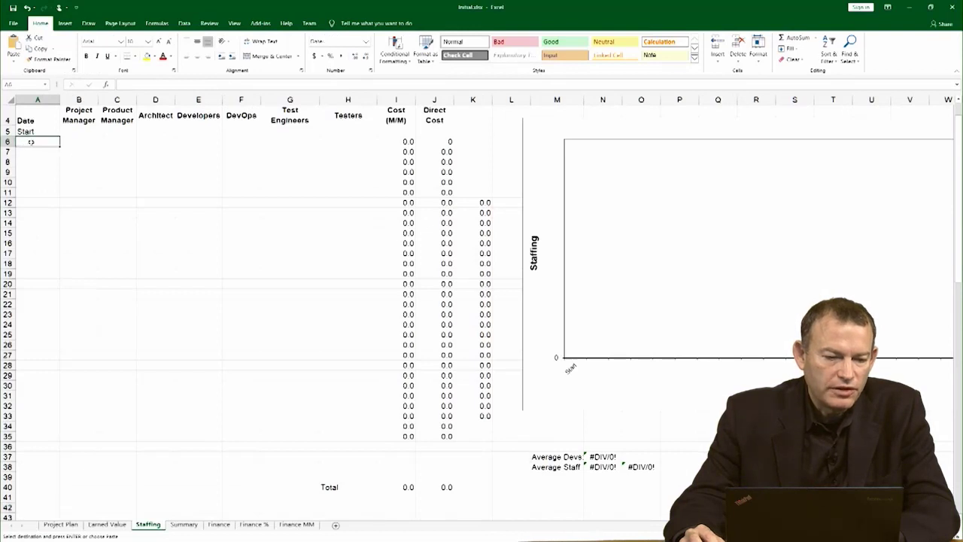
right_click(31, 141)
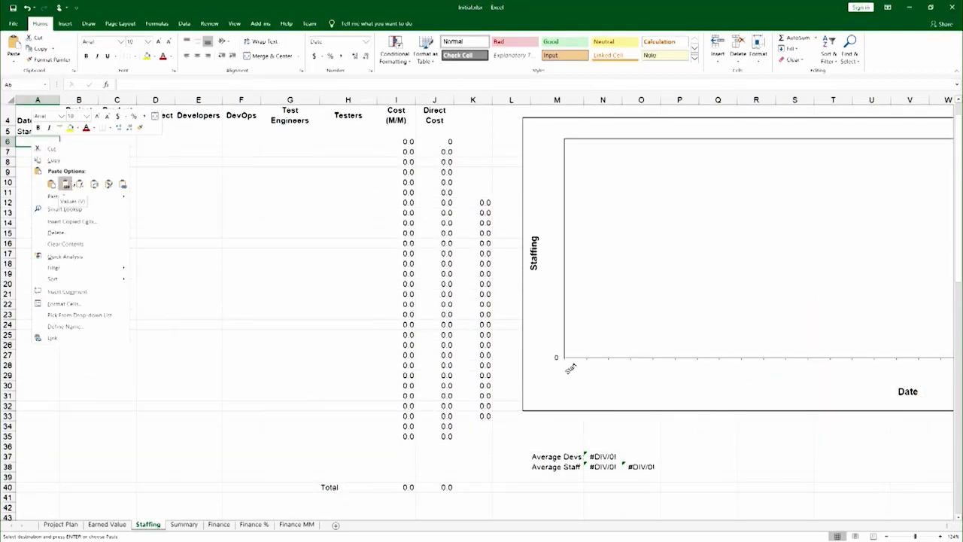
left_click(67, 184)
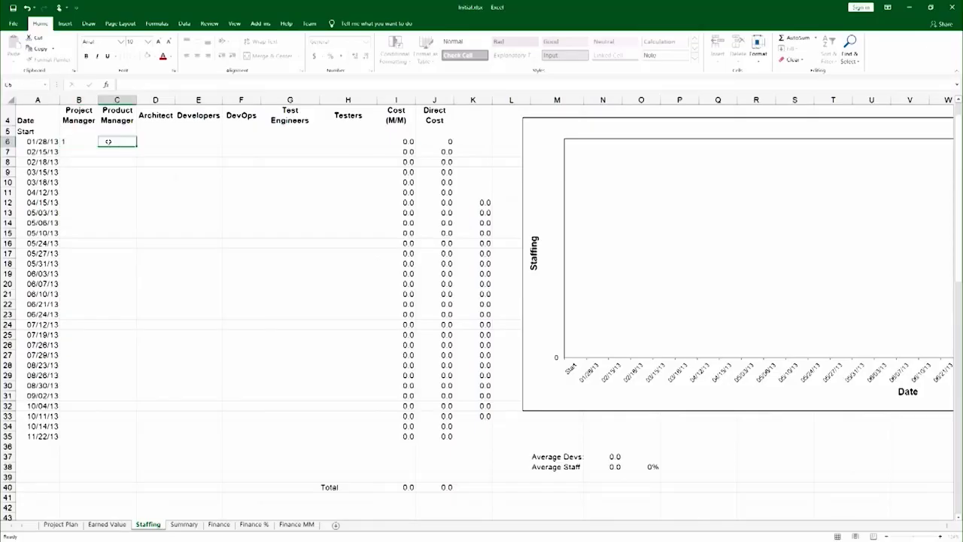
Enter 1 for Product Manager and Architect on 01/28/13, and fill the B6:D6 staffing values down to the 11/22/13 row
type("1")
key("Tab")
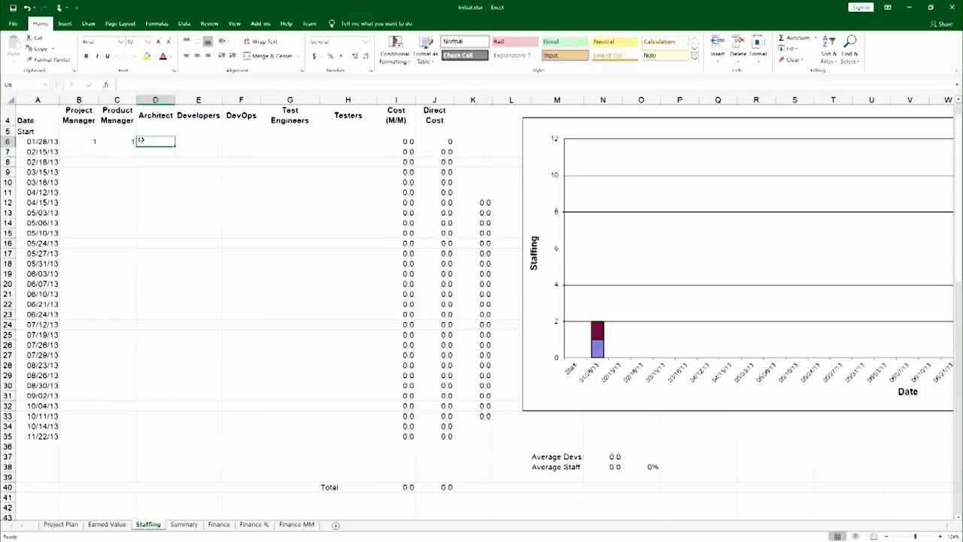
type("1")
key("Return")
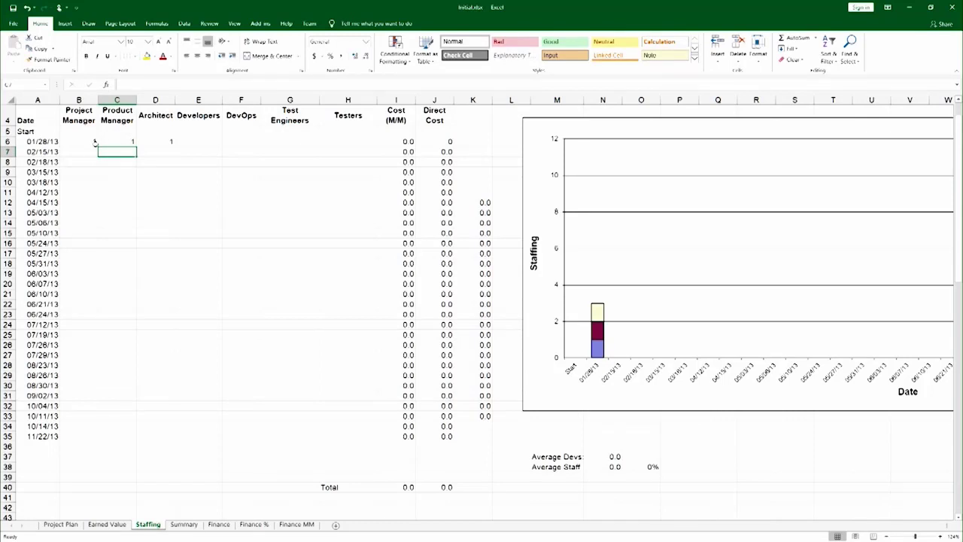
left_click_drag(92, 143, 157, 146)
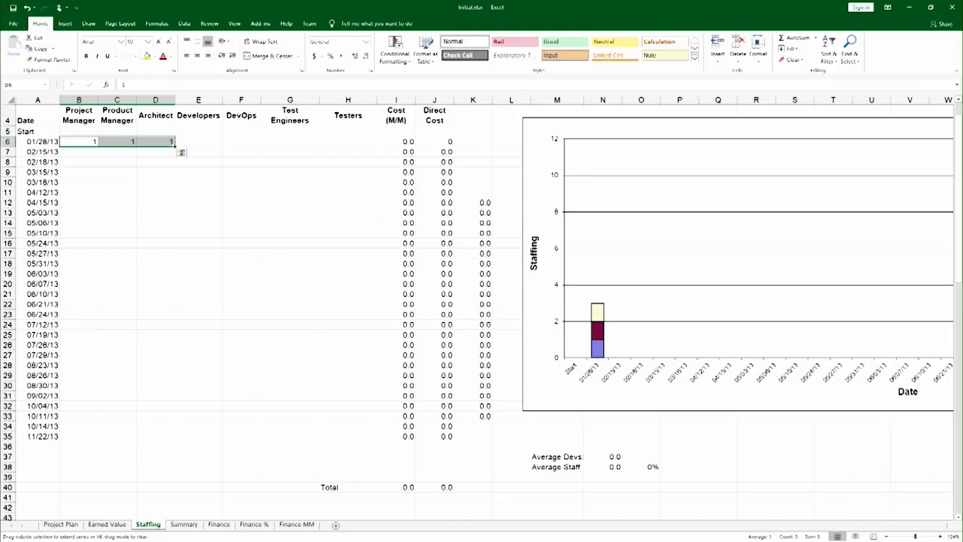
double_click(175, 143)
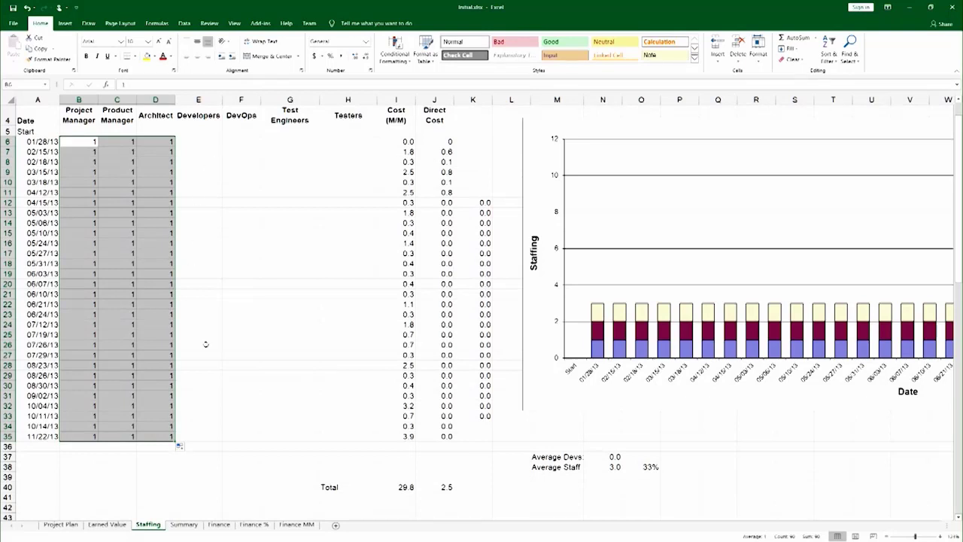
Switch to the project plan in Microsoft Project and sort its tasks by start date
left_click(202, 253)
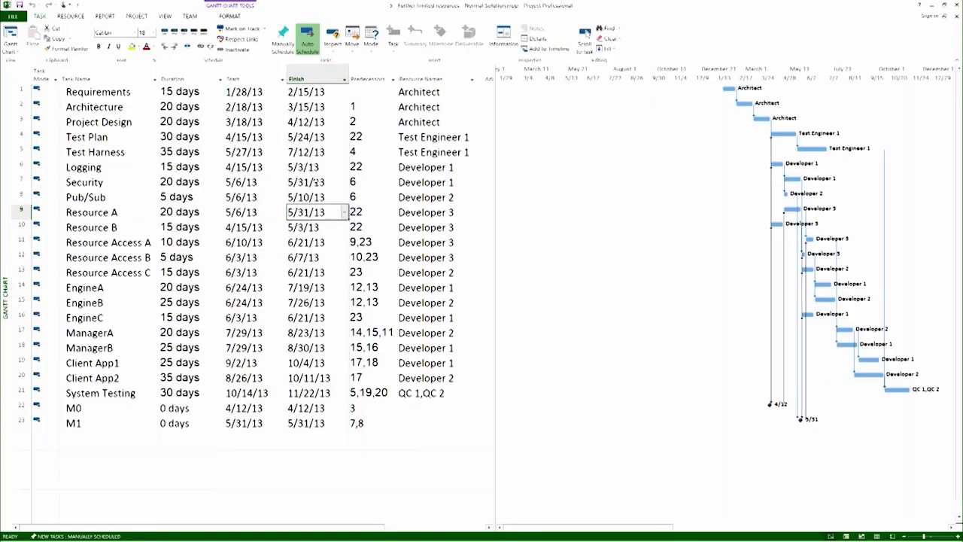
left_click(165, 17)
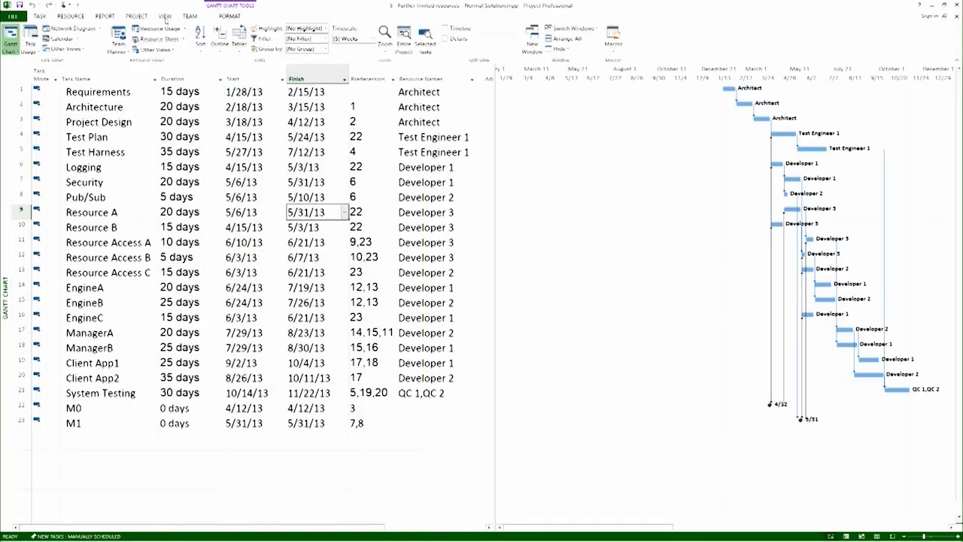
left_click(200, 36)
left_click(211, 63)
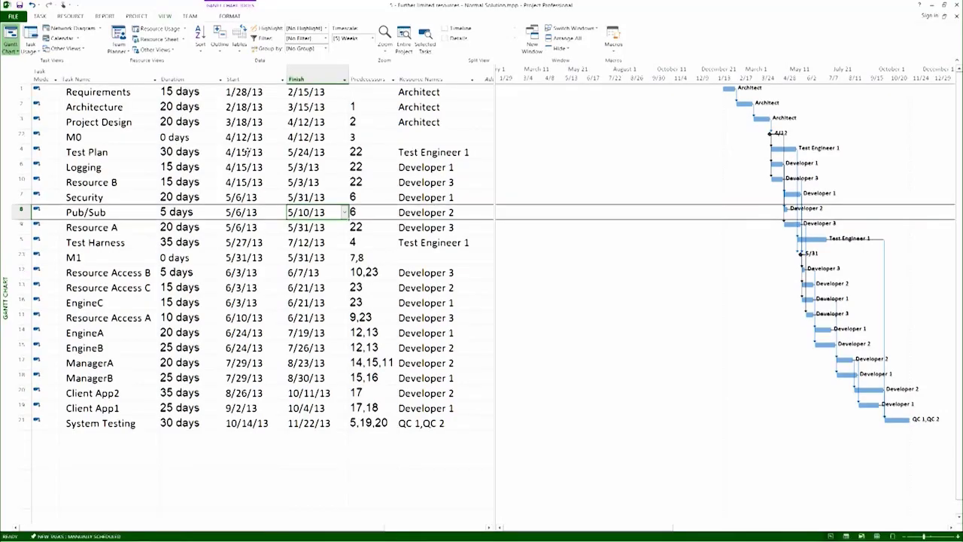
Back in Initial.xlsx, enter 1 for DevOps on 04/15/13 and fill it down to the 11/22/13 row
key("alt+Tab")
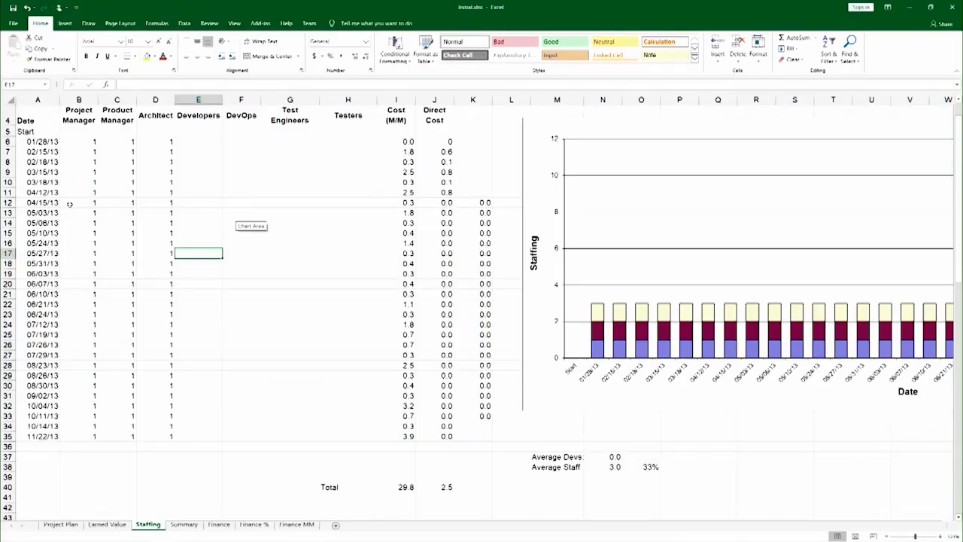
left_click(238, 201)
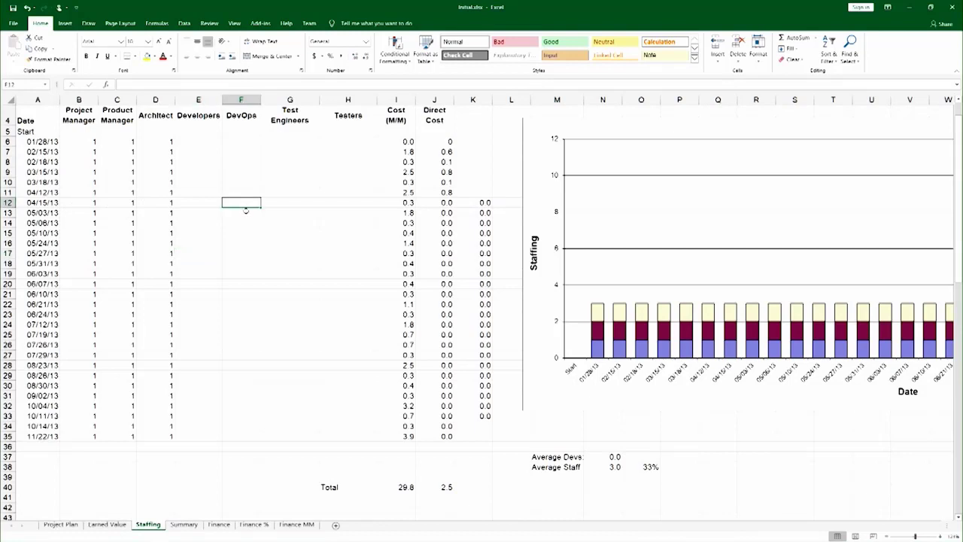
type("1")
key("Return")
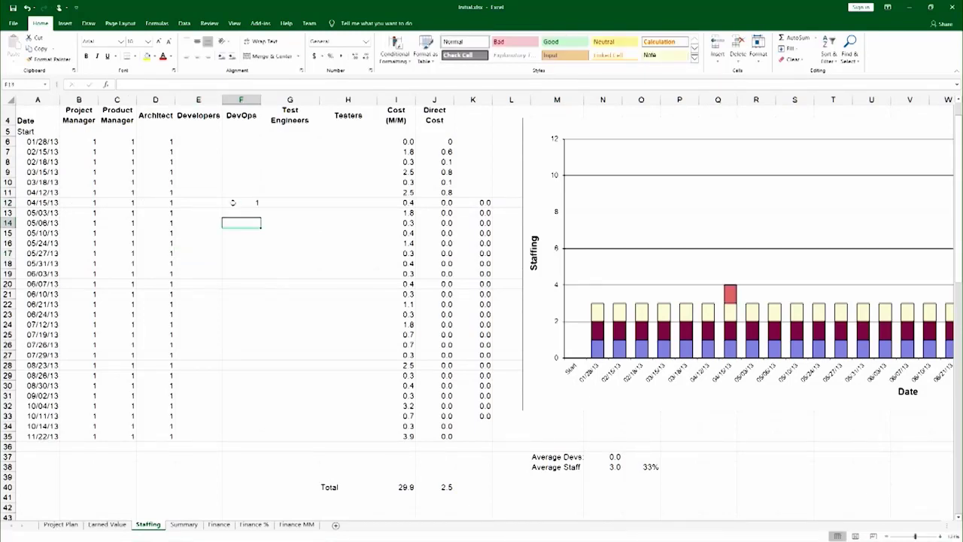
left_click(252, 202)
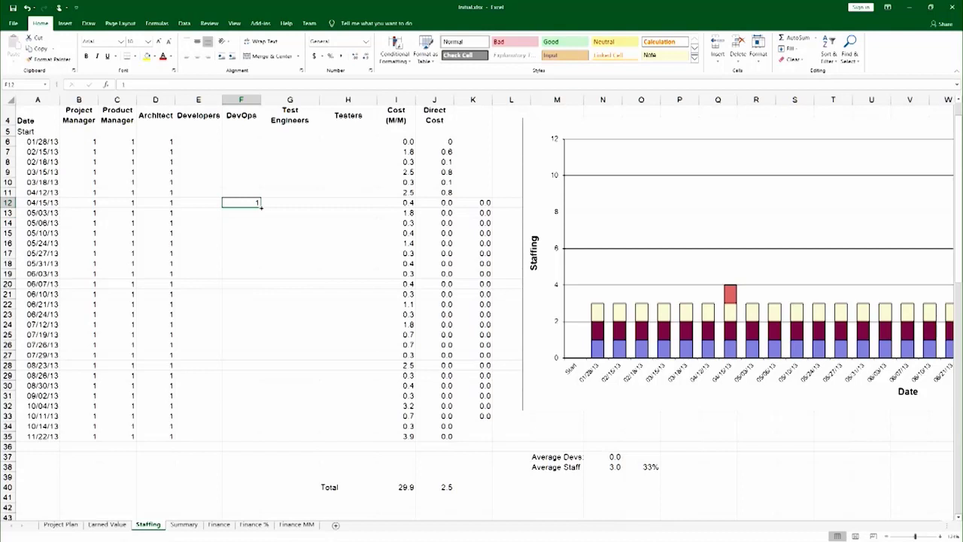
left_click_drag(261, 206, 261, 440)
left_click(289, 364)
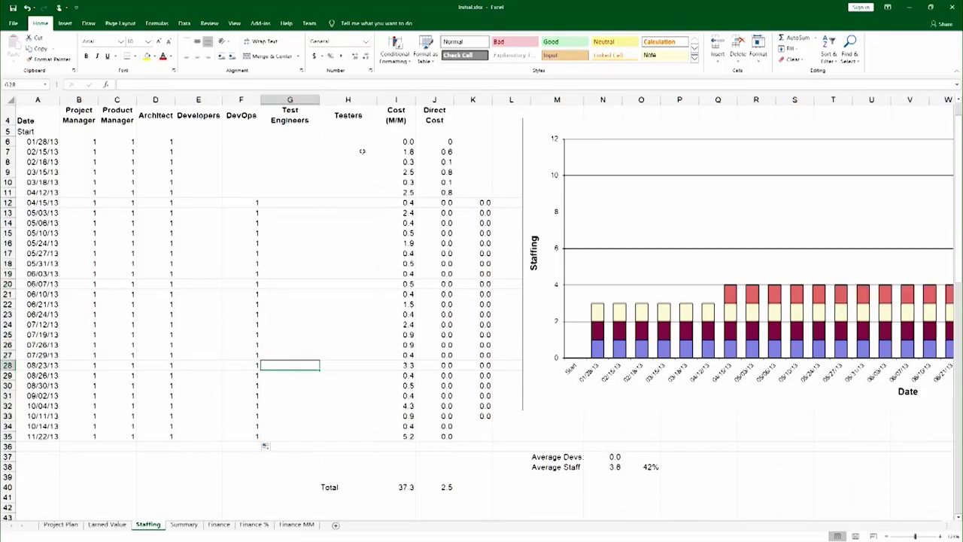
Check the task dates in the project plan, and enter 1 for Testers in Initial.xlsx from 06/03/13 down to 11/22/13
left_click(393, 54)
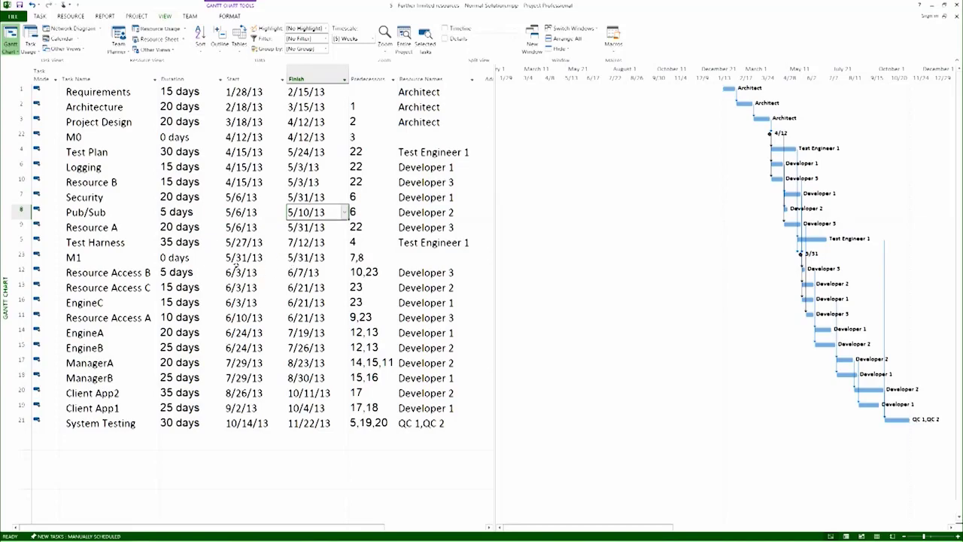
key("alt+Tab")
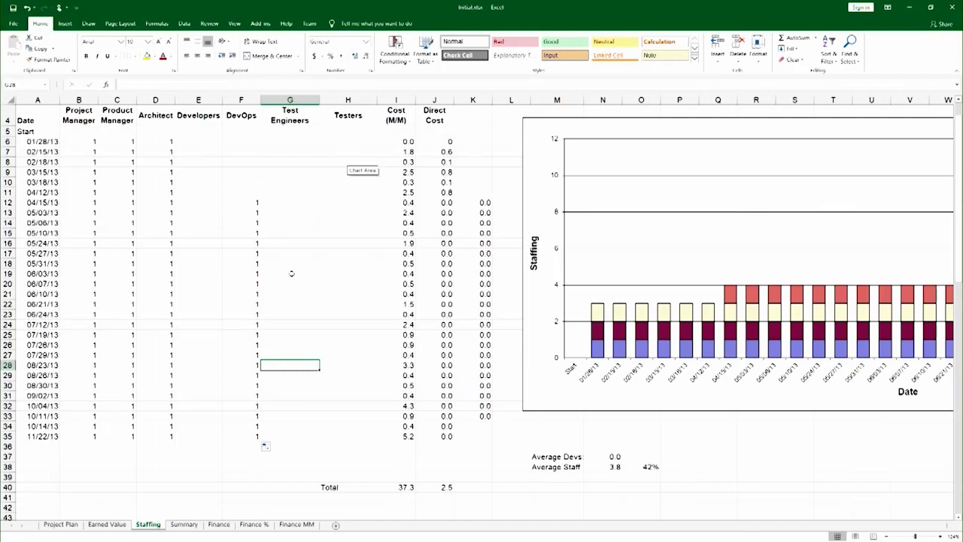
left_click(339, 274)
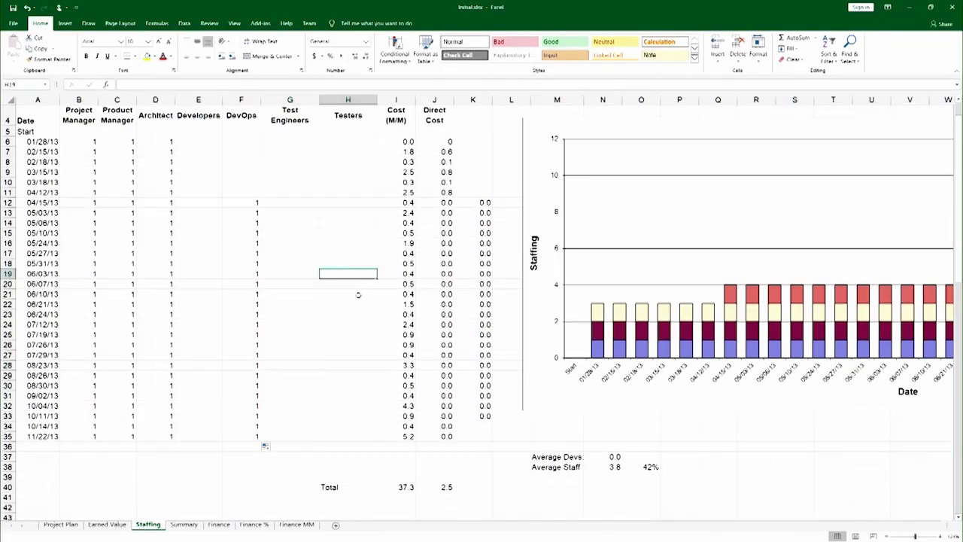
type("1")
key("Return")
left_click(372, 274)
left_click_drag(376, 278, 360, 443)
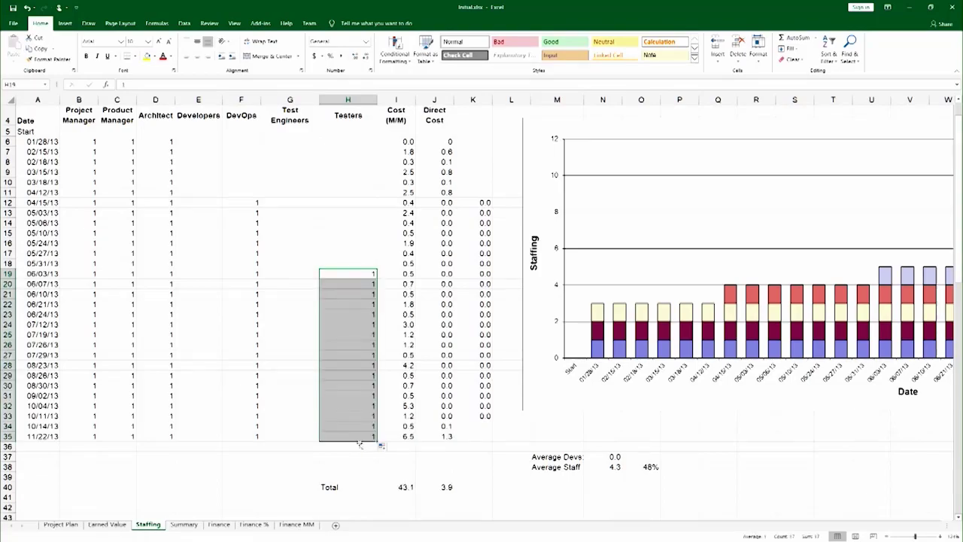
left_click(326, 383)
Check the QC assignments in the project plan, and set Testers to 2 on 10/14/13 and 11/22/13 in the Staffing sheet
key("alt+Tab")
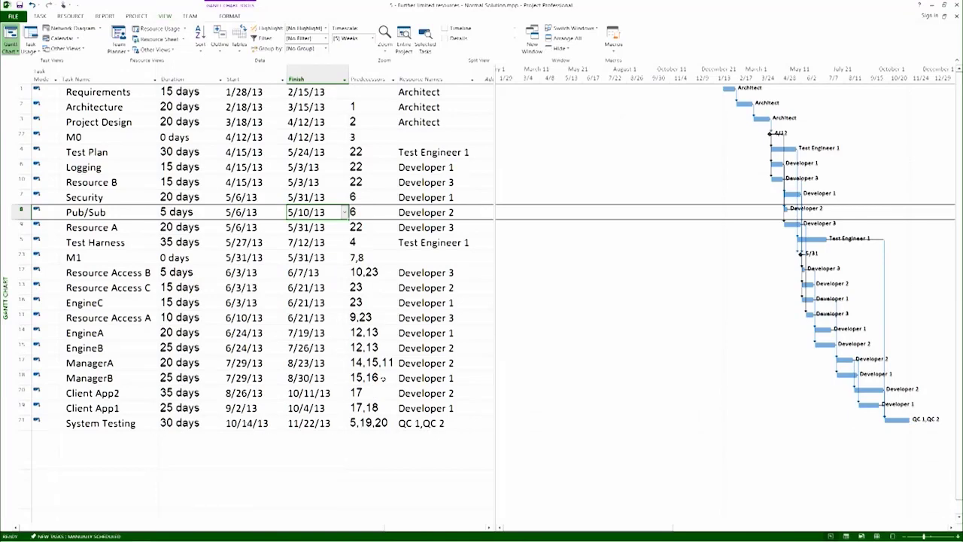
key("alt+Tab")
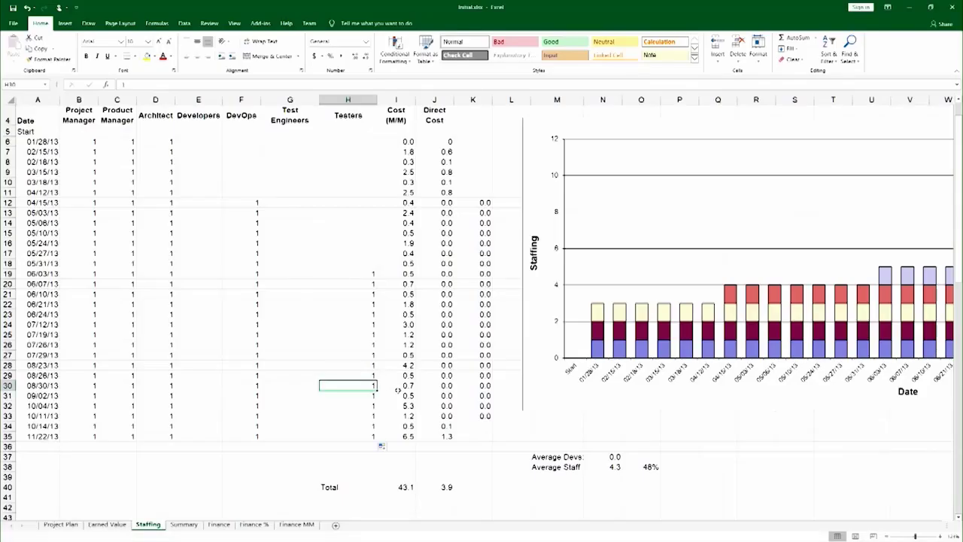
left_click(360, 425)
type("2")
key("Return")
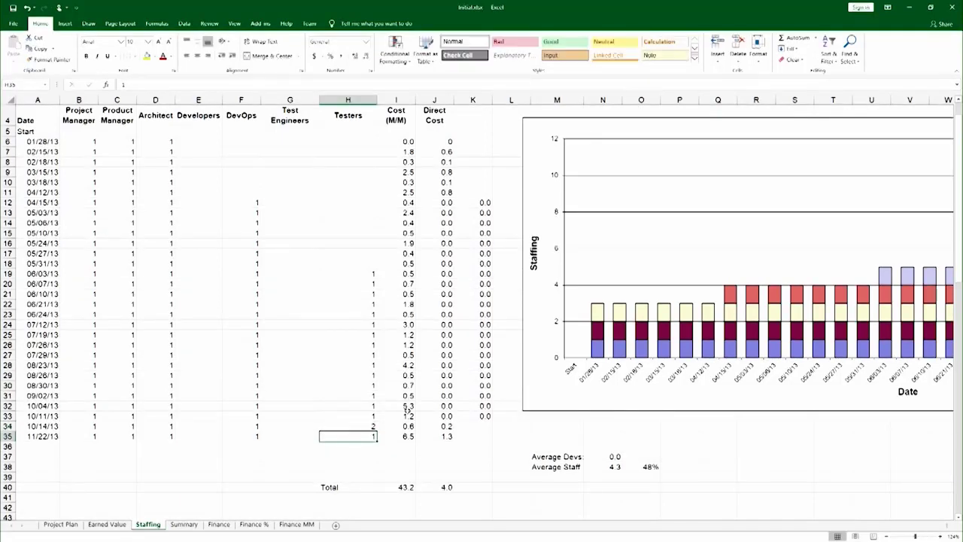
type("2")
key("Return")
left_click(327, 325)
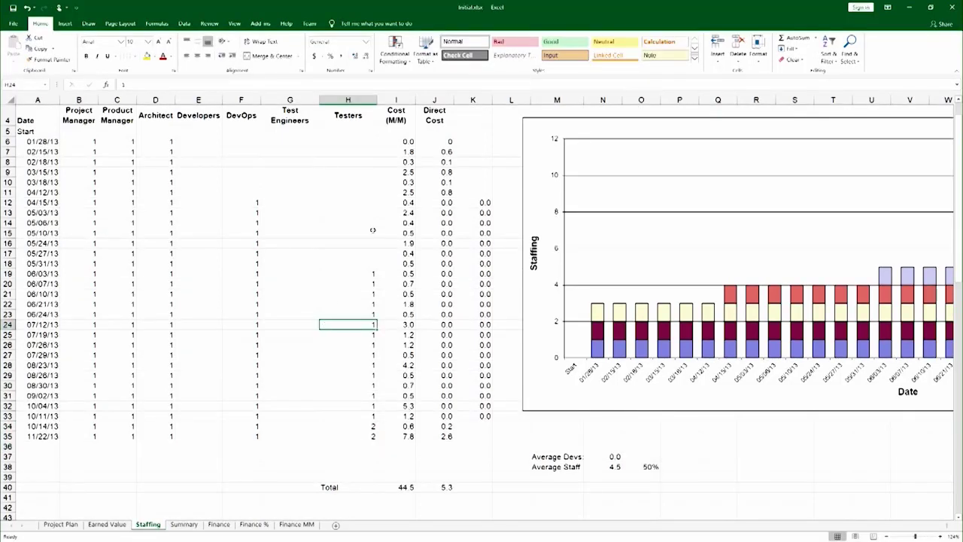
Switch to Microsoft Project and set Resource Names as the first key of a custom task sort
key("alt+Tab")
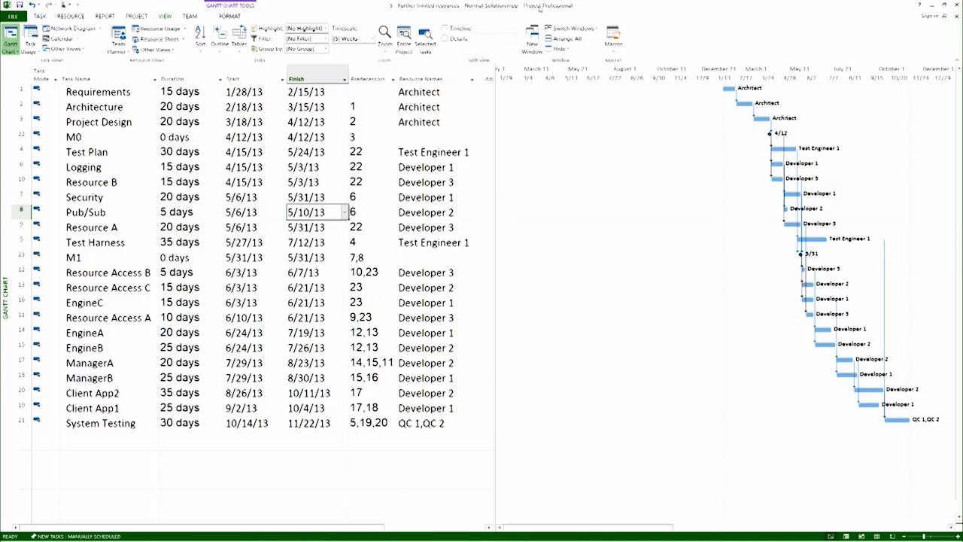
left_click(11, 152)
left_click(12, 242)
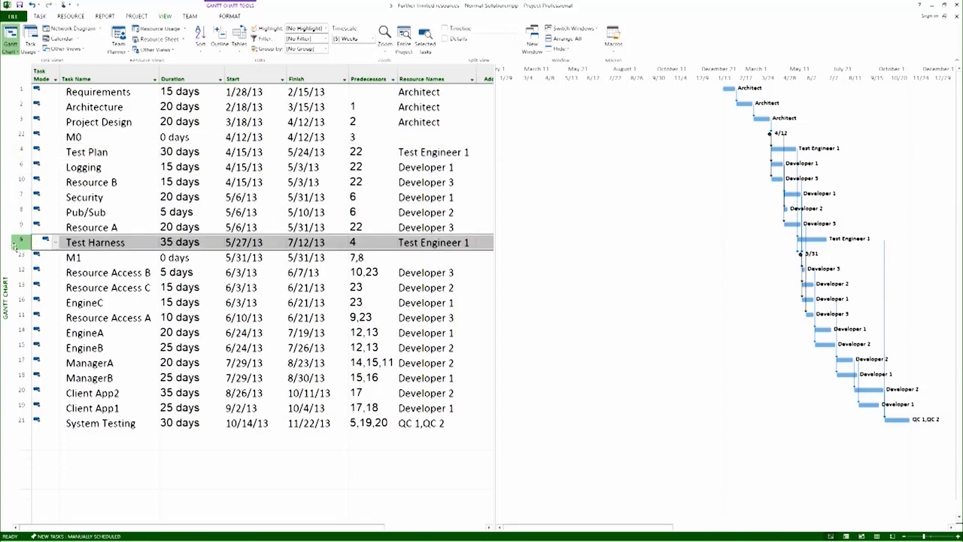
left_click(207, 303)
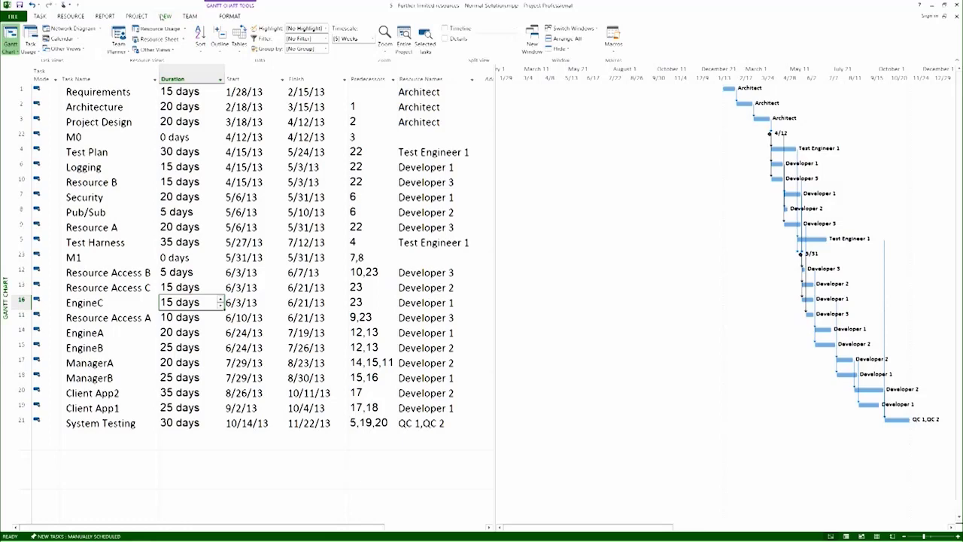
left_click(200, 37)
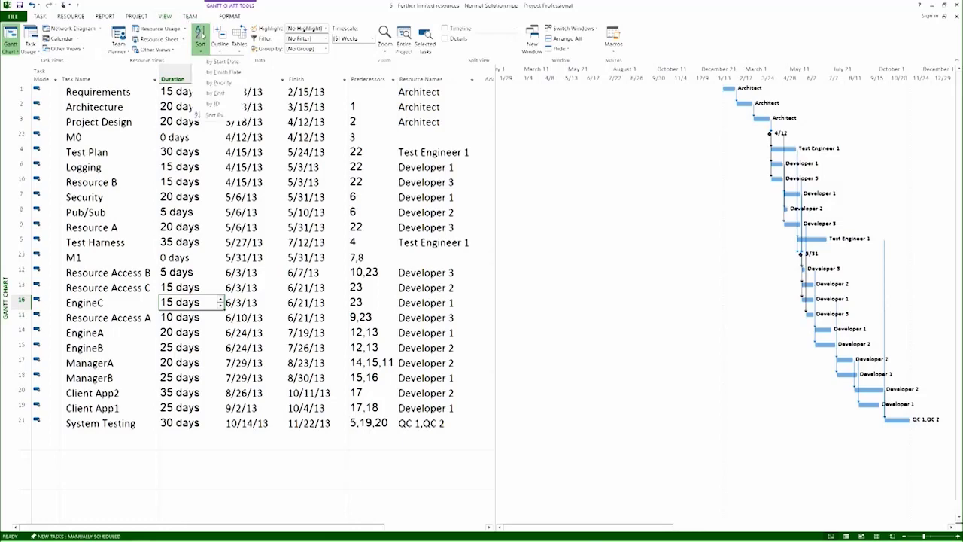
left_click(215, 114)
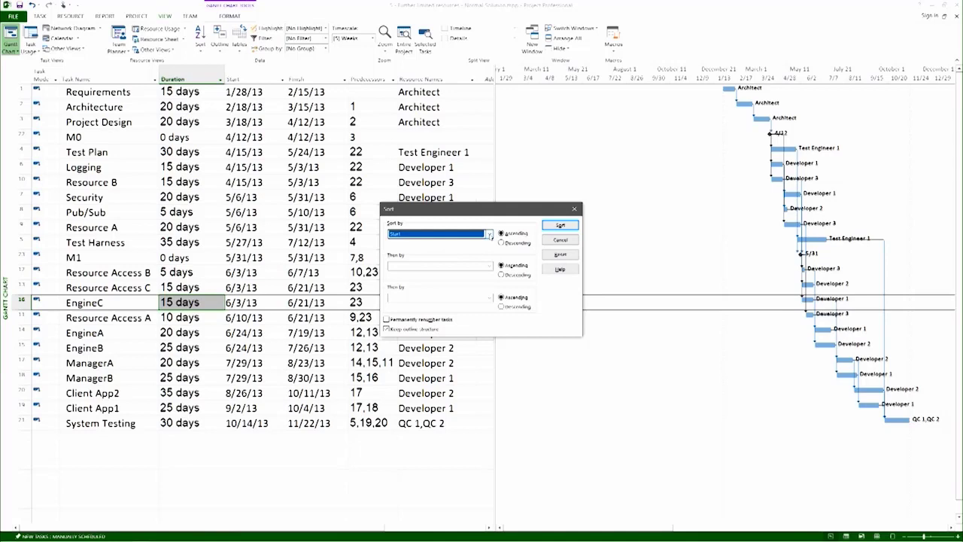
left_click(489, 234)
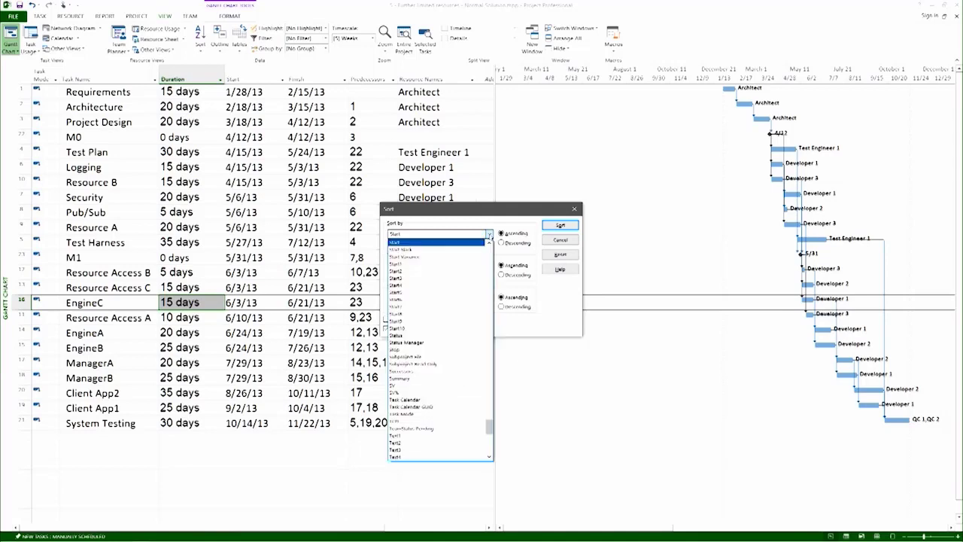
scroll(449, 320, "up", 7)
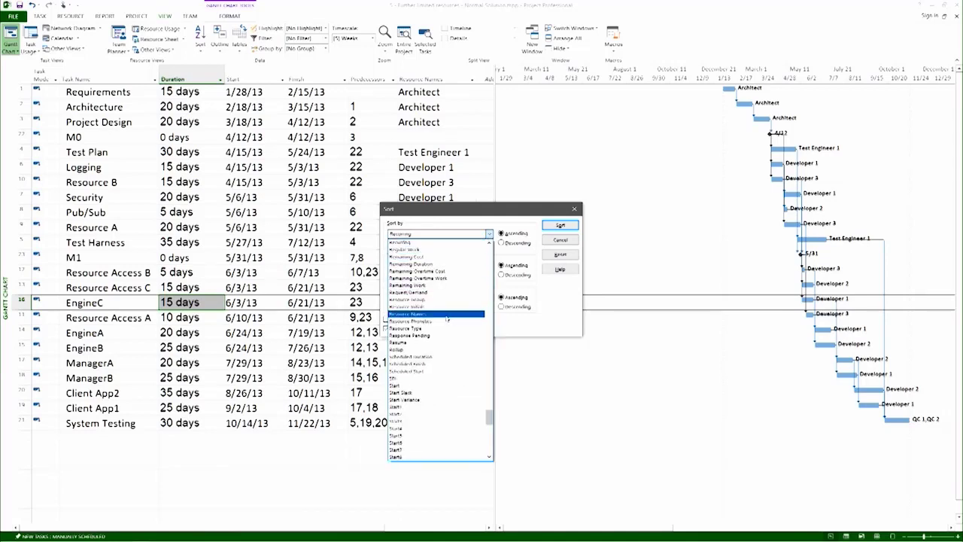
left_click(446, 315)
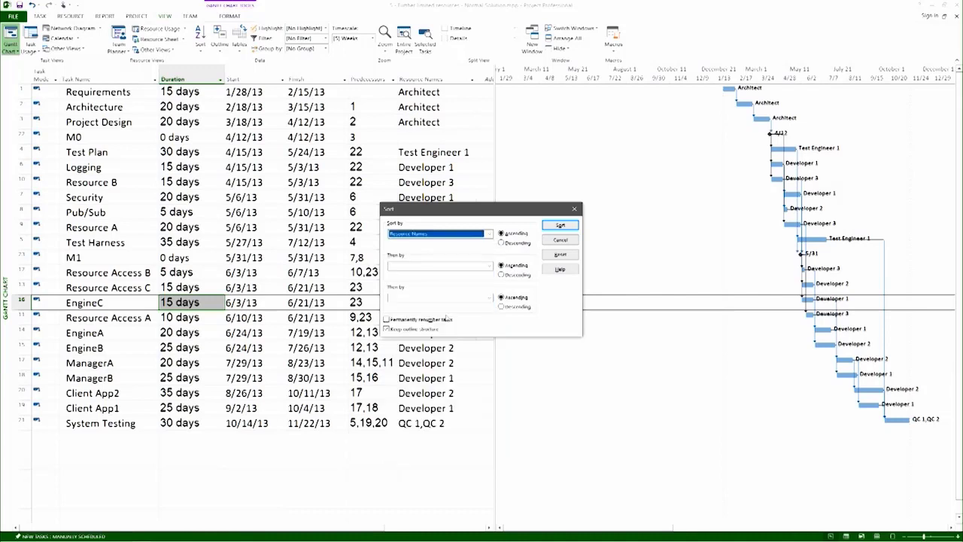
Set Start as the second sort key, ascending, and apply the sort to the tasks
left_click(488, 266)
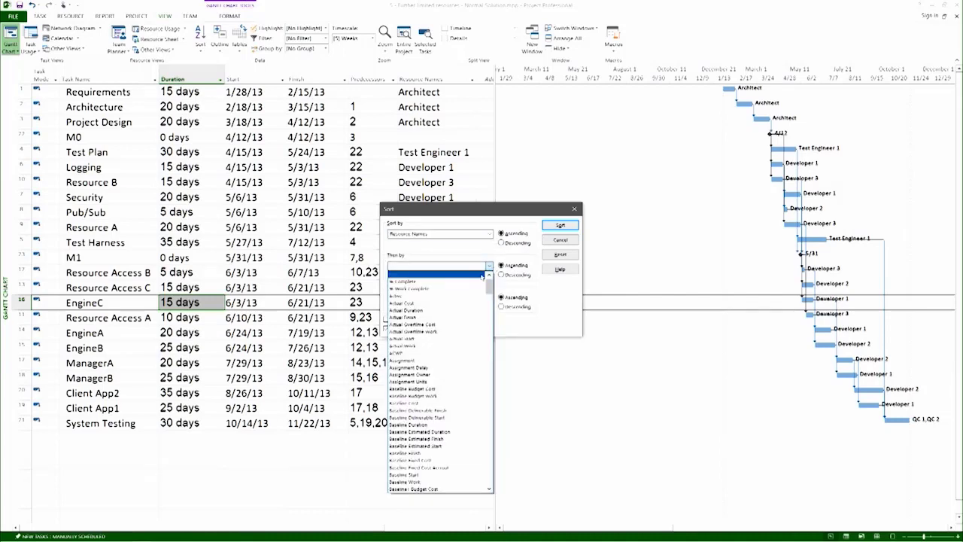
key("s")
scroll(447, 325, "down", 3)
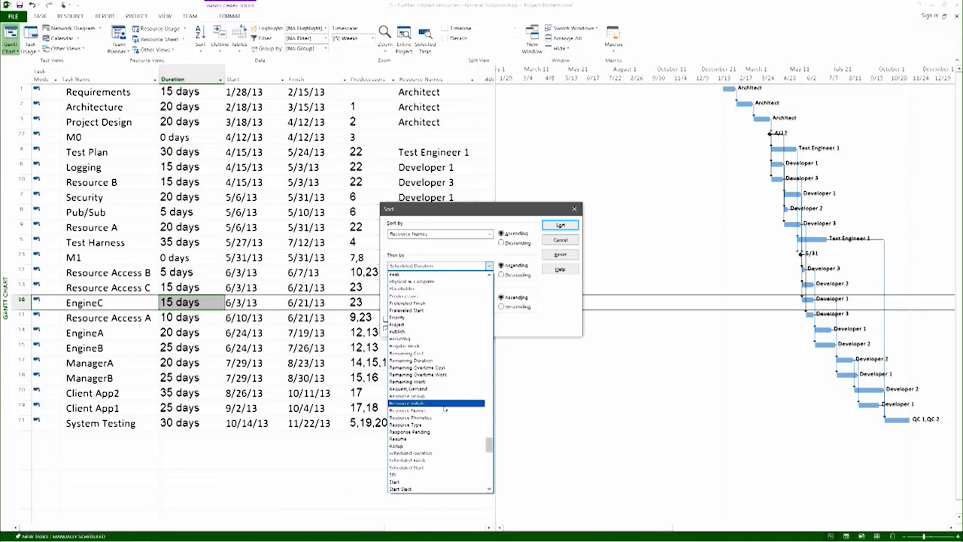
left_click(431, 460)
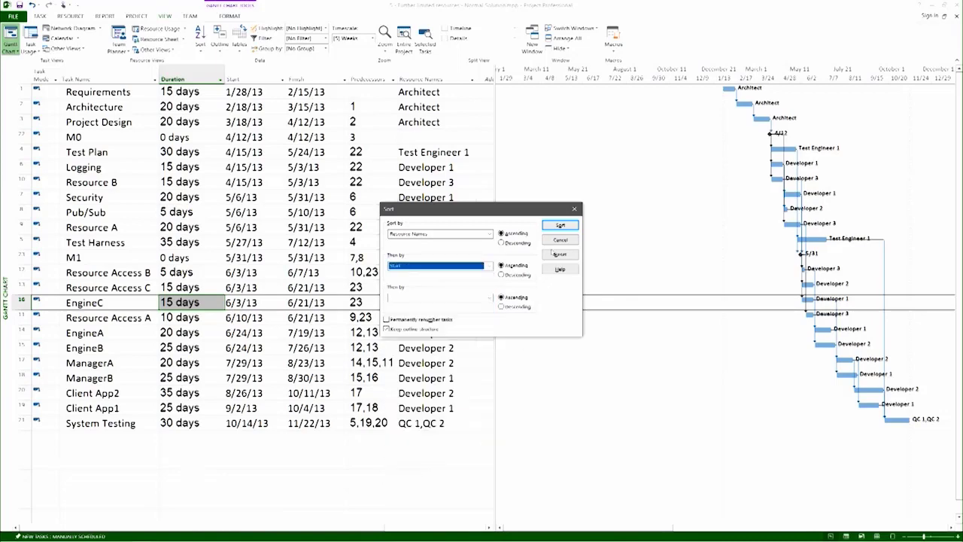
left_click(559, 225)
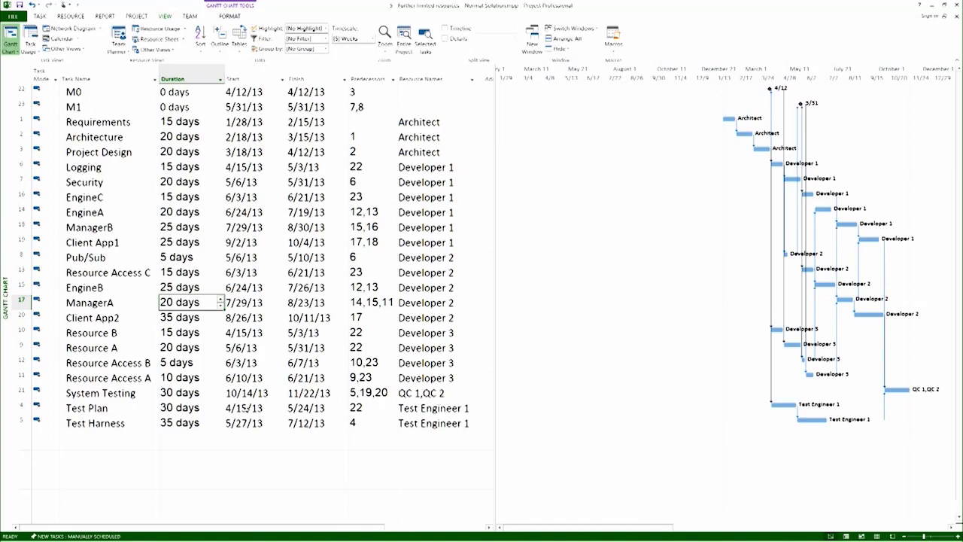
Check Test Engineer 1's task dates, and enter 1 for Test Engineers in Initial.xlsx from 04/15/13 down to 07/12/13
left_click(248, 408)
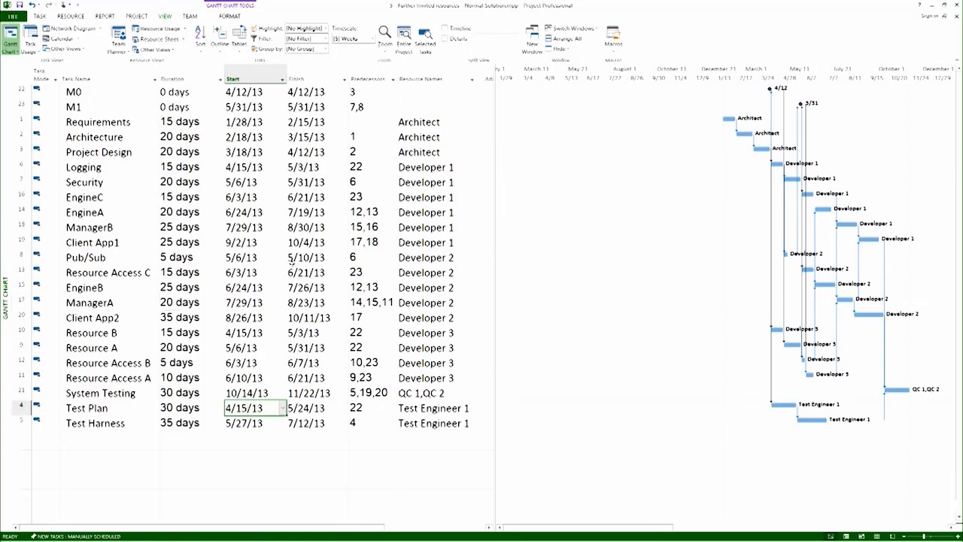
left_click(310, 422)
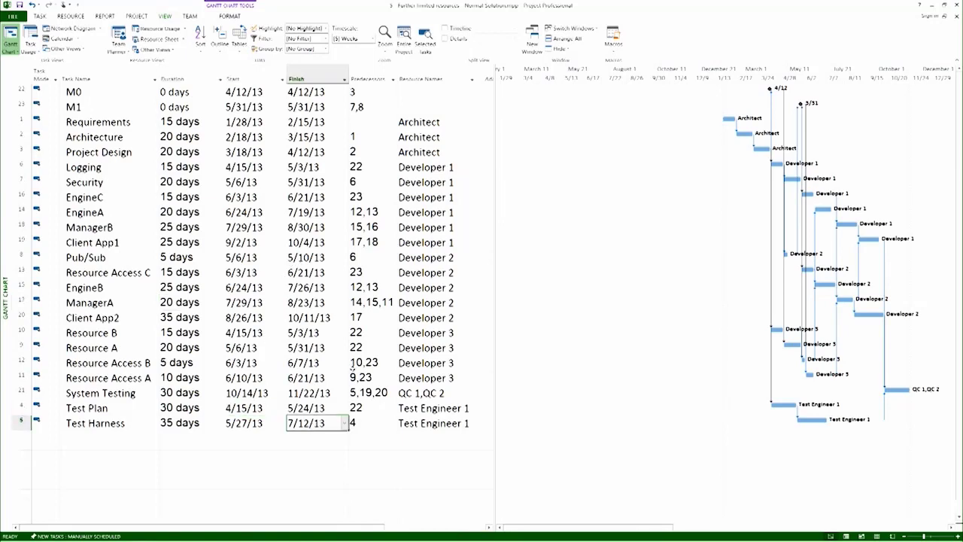
key("alt+Tab")
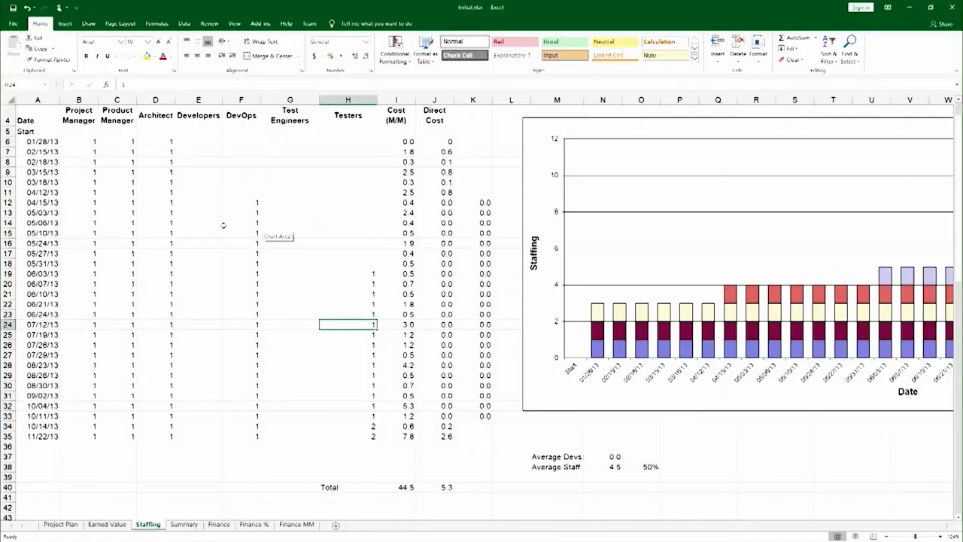
left_click(284, 203)
type("1")
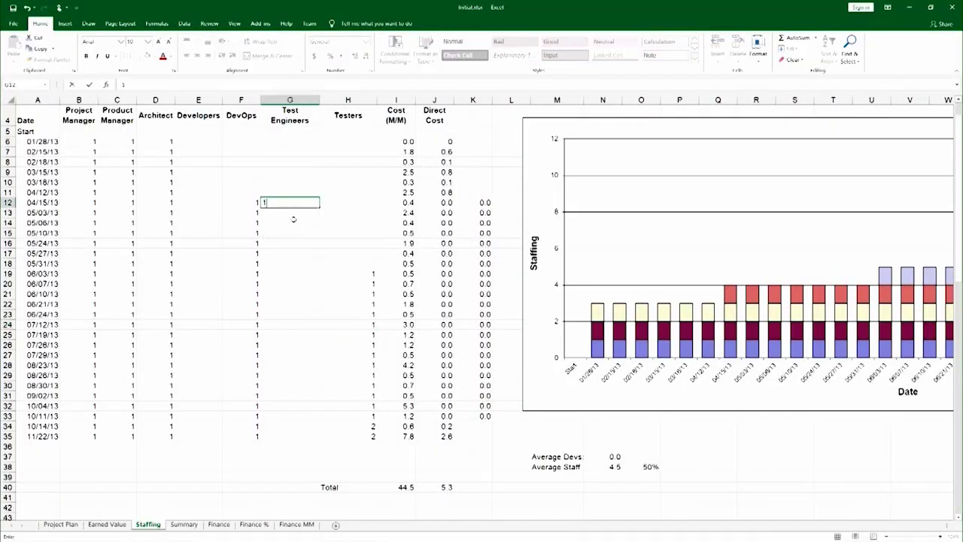
key("ctrl+Return")
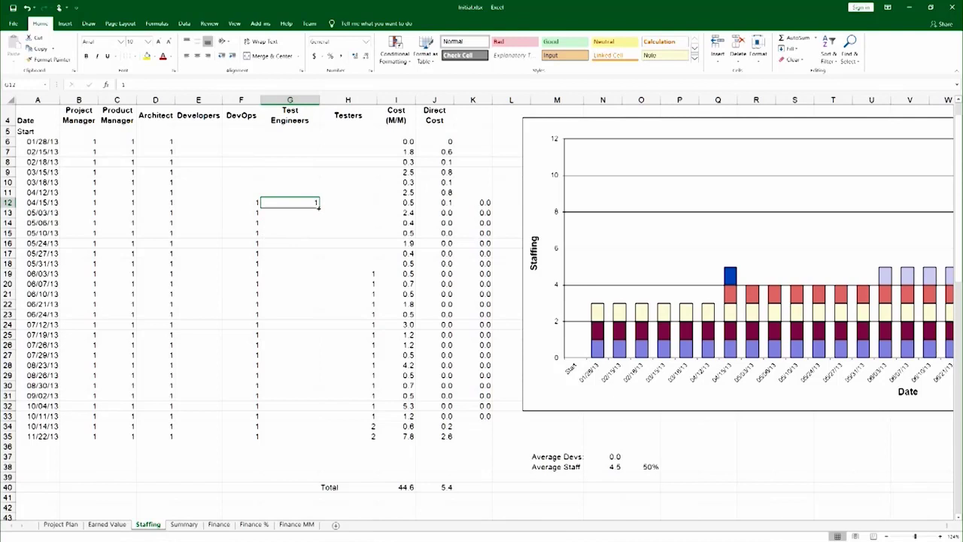
left_click_drag(319, 208, 288, 325)
left_click(293, 374)
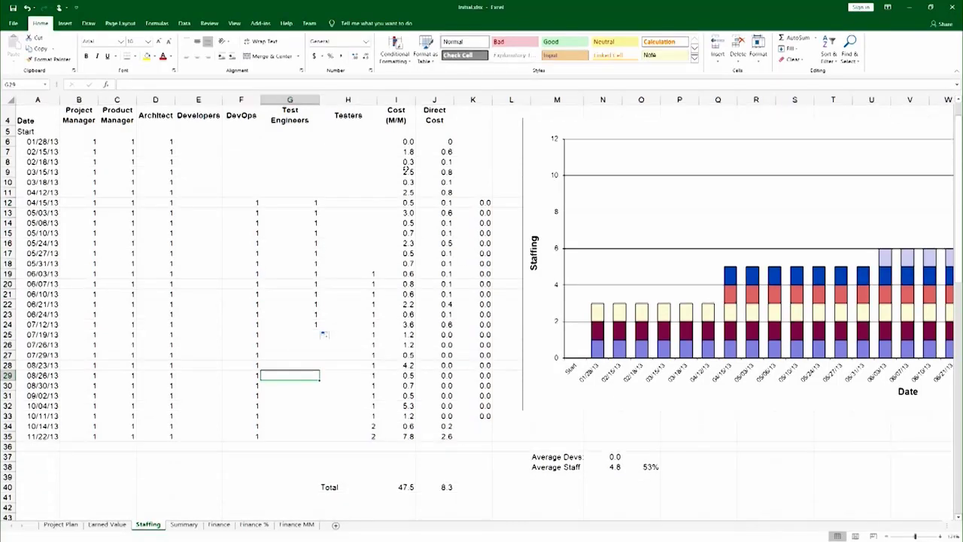
left_click(351, 232)
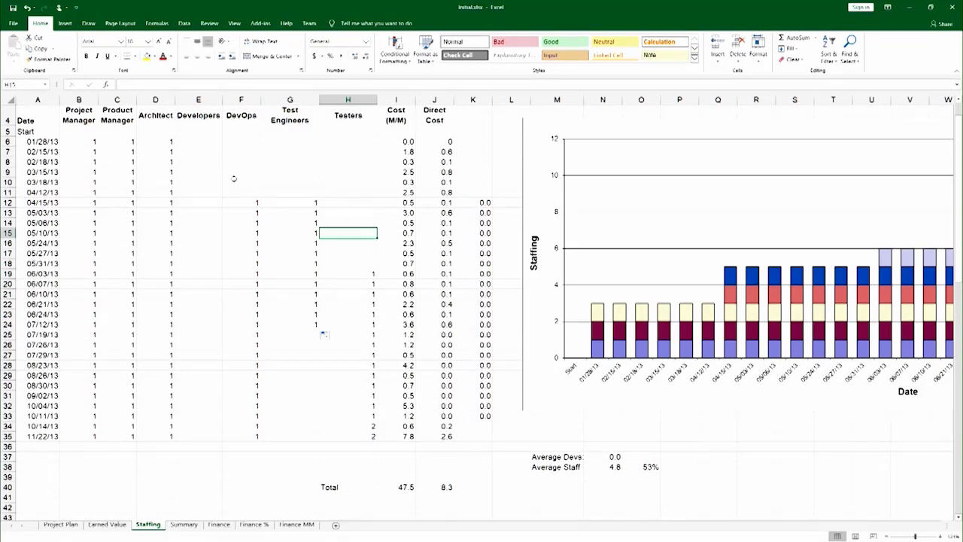
Check Developer 1's task dates in the project plan, and enter 1 for Developers in Initial.xlsx from 04/15/13 down to 10/04/13
left_click(346, 203)
left_click(330, 292)
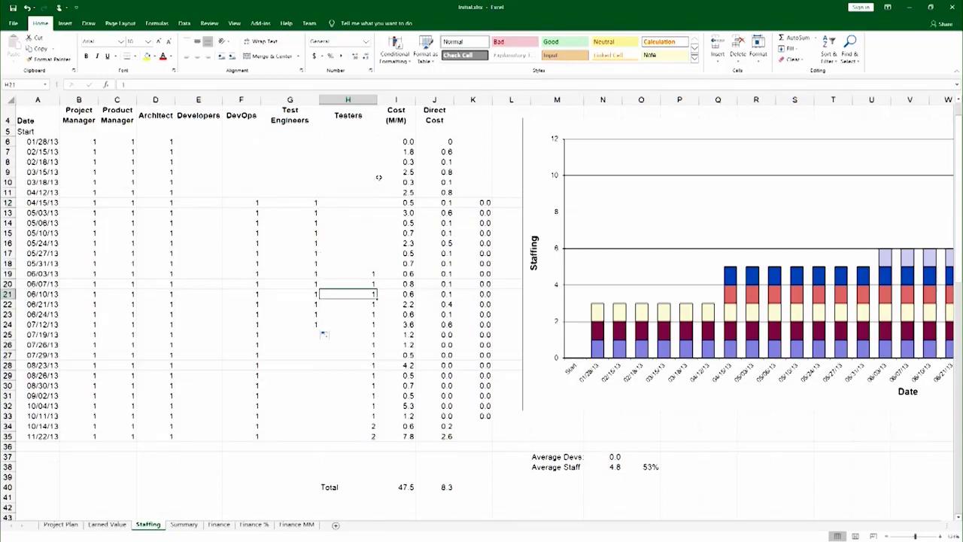
key("alt+Tab")
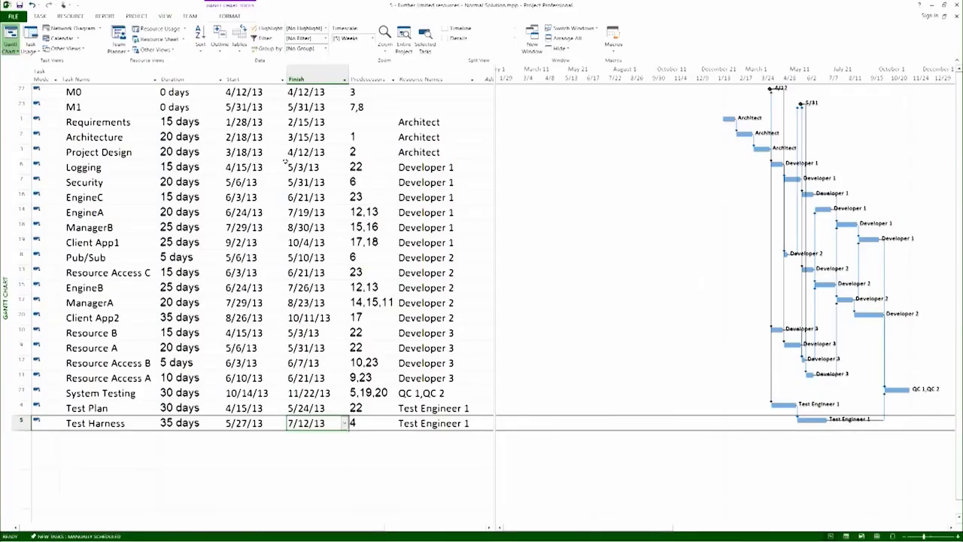
left_click(236, 167)
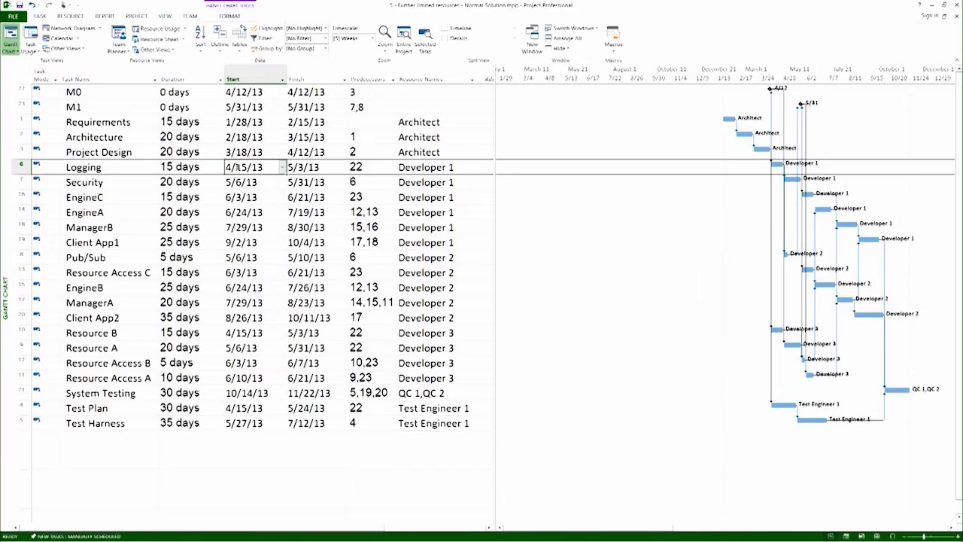
left_click(310, 242)
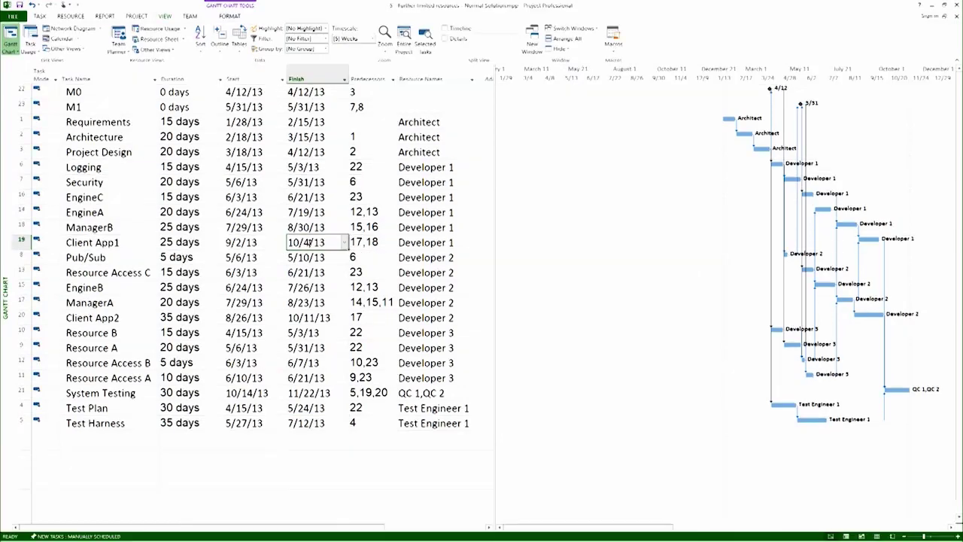
key("alt+Tab")
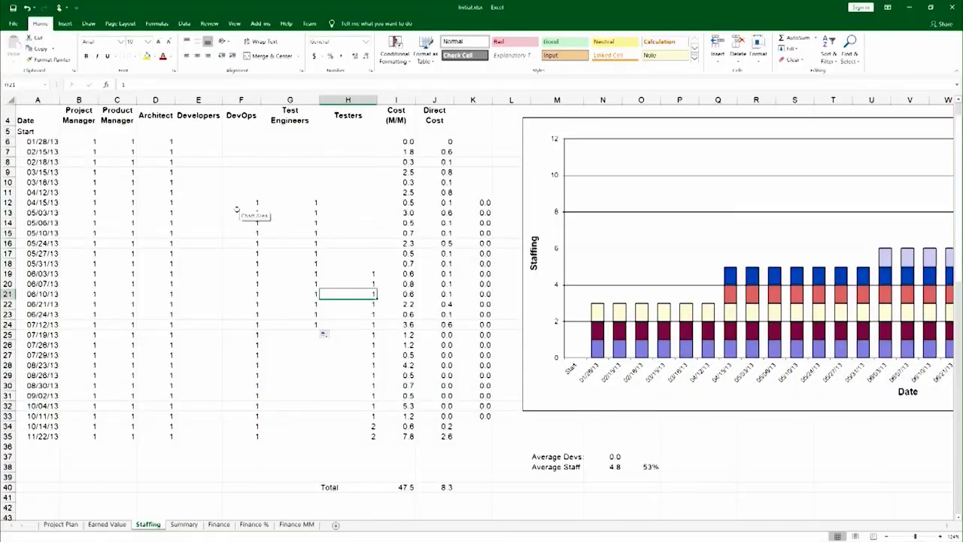
left_click(202, 203)
type("1")
key("Return")
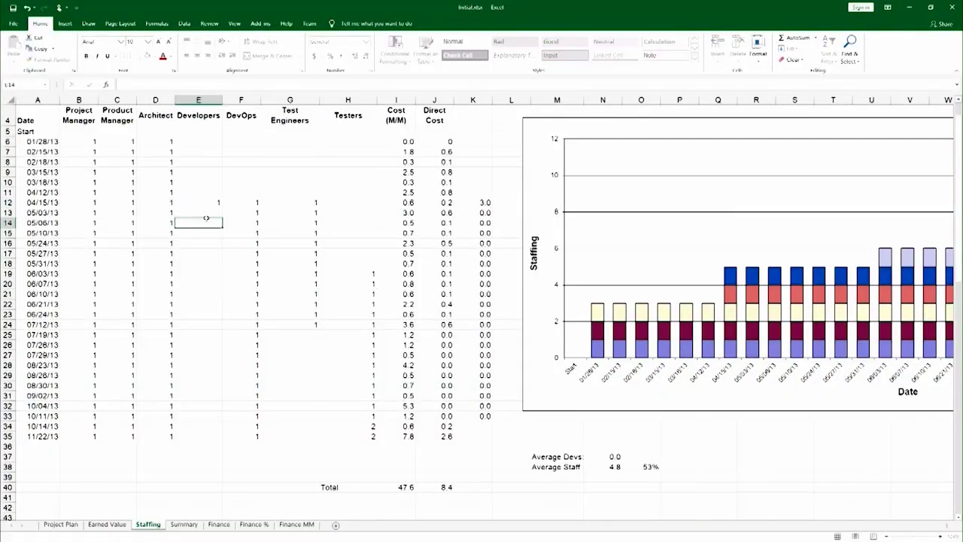
left_click(206, 204)
left_click_drag(222, 206, 185, 403)
Check Developer 2's task dates, and set Developers to 2 from 05/06/13 down to 10/04/13 and to 1 on 10/11/13
key("alt+Tab")
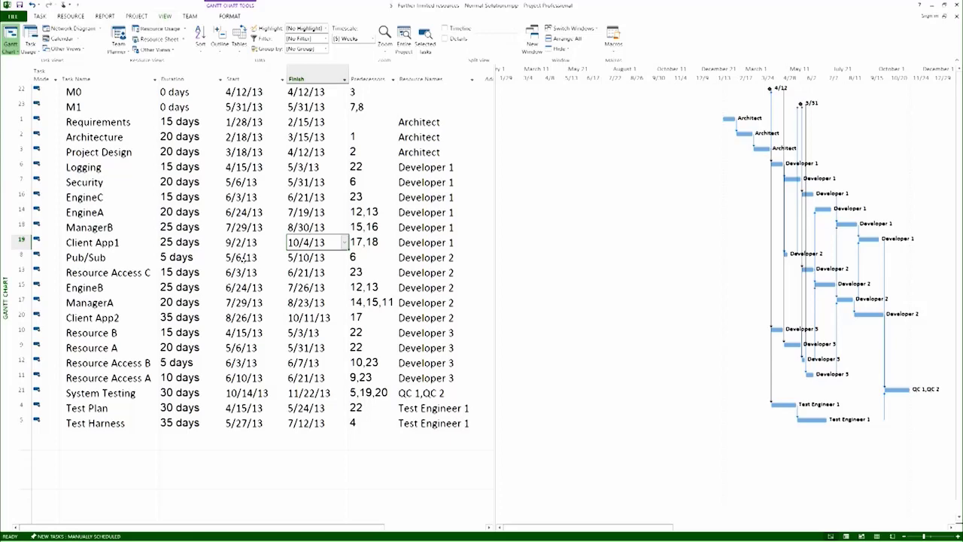
left_click(251, 258)
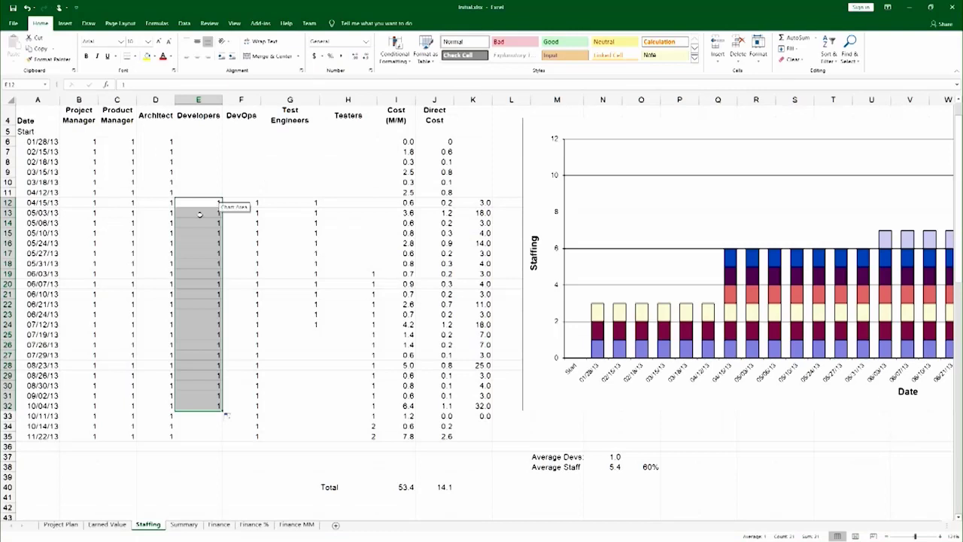
left_click(200, 223)
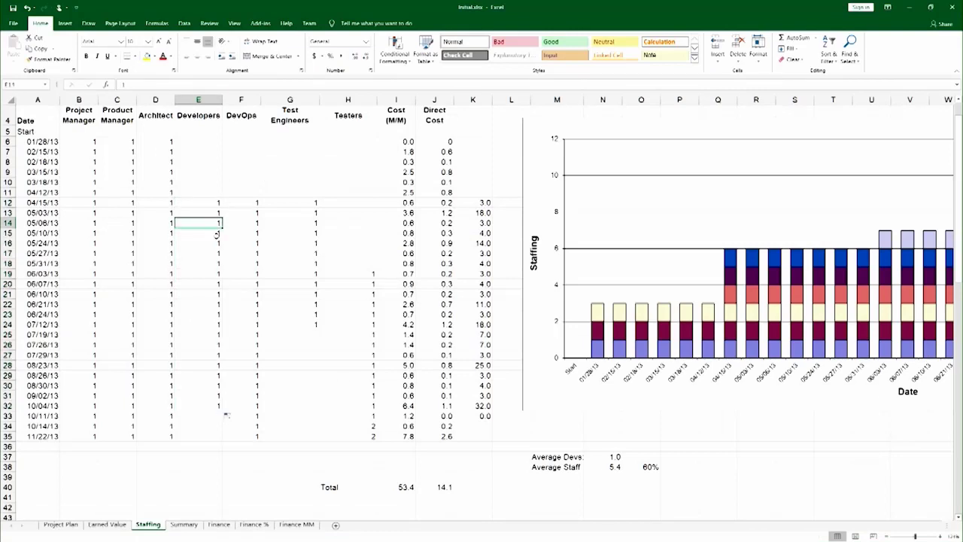
type("2")
key("Return")
left_click(216, 223)
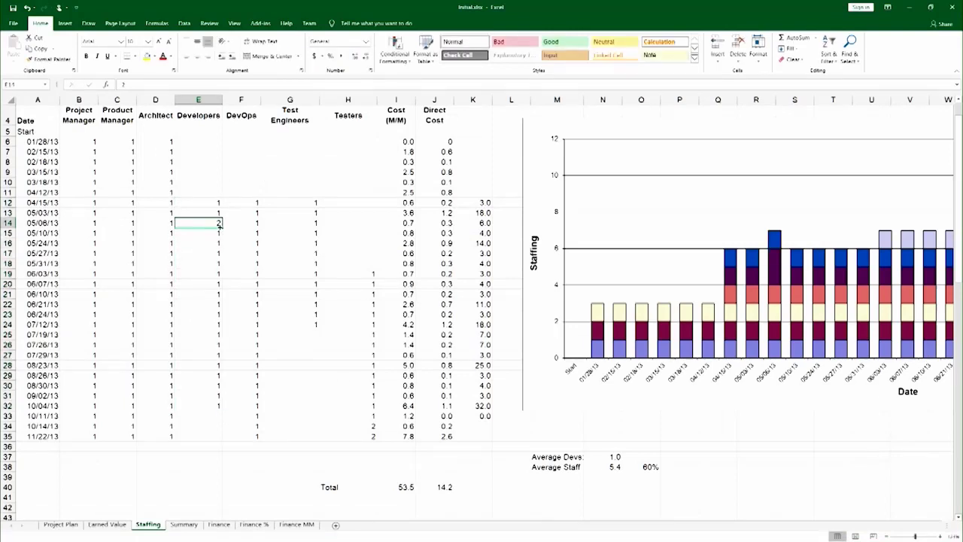
left_click_drag(224, 225, 225, 407)
left_click(186, 421)
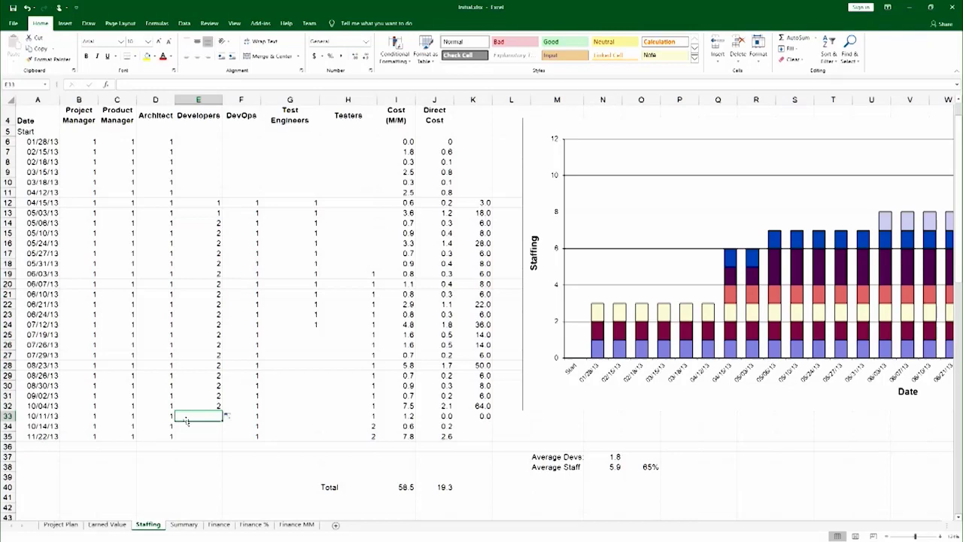
type("1")
left_click(203, 435)
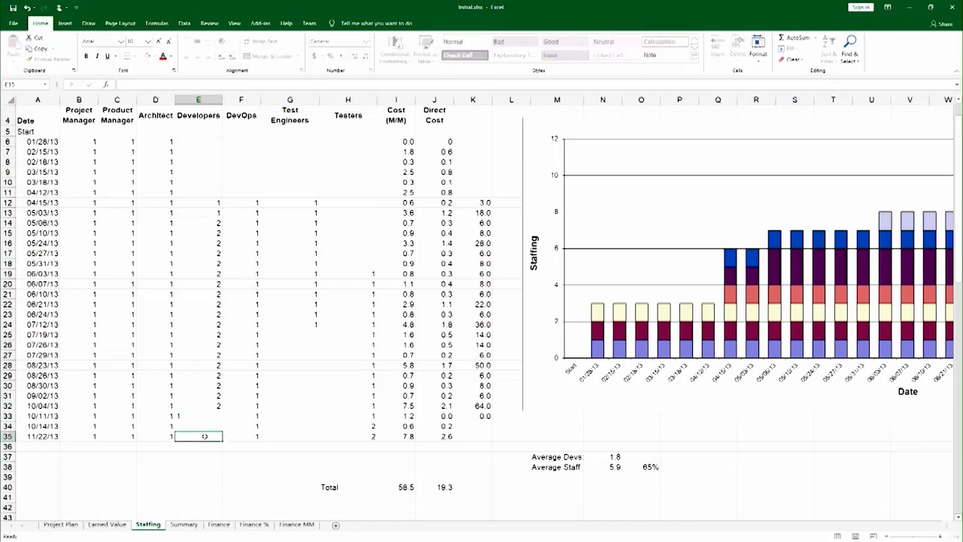
Check Developer 3's task dates, and set Developers to 2 on 04/15/13 and 05/03/13 and to 3 on 05/06/13
key("alt+Tab")
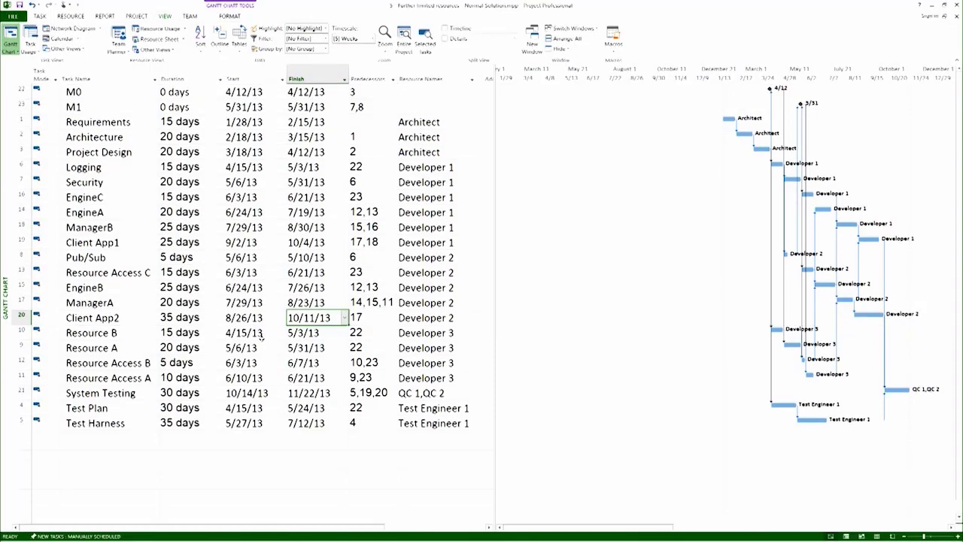
left_click(262, 338)
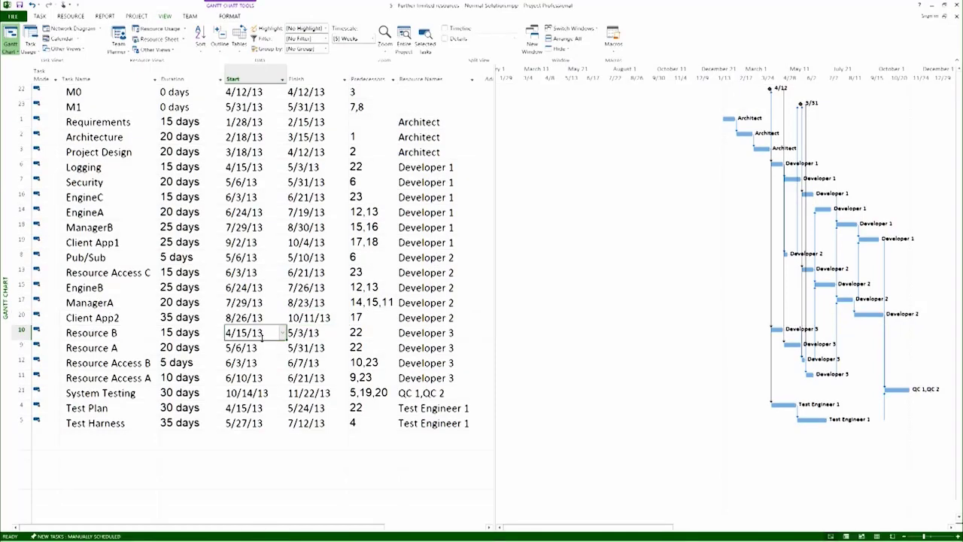
left_click(312, 380)
key("alt+Tab")
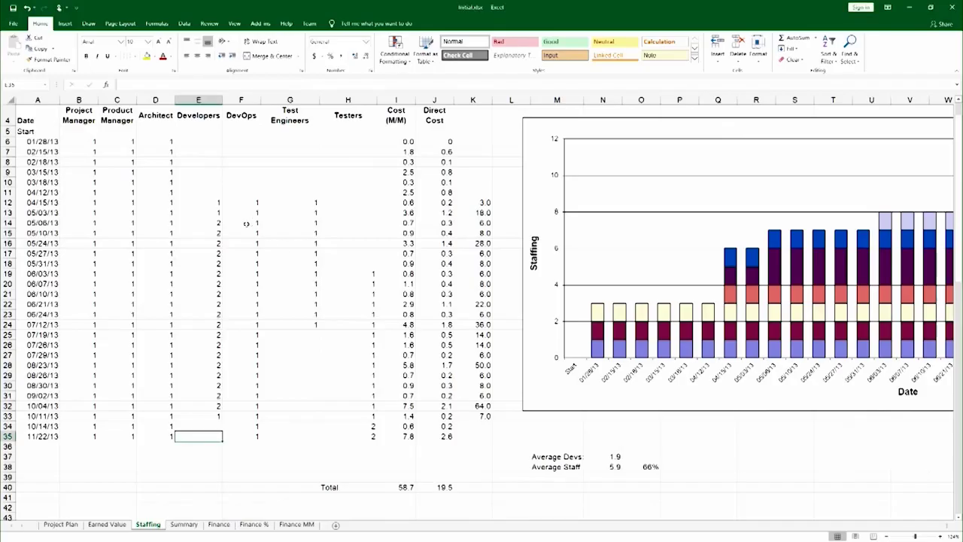
left_click(199, 205)
type("2")
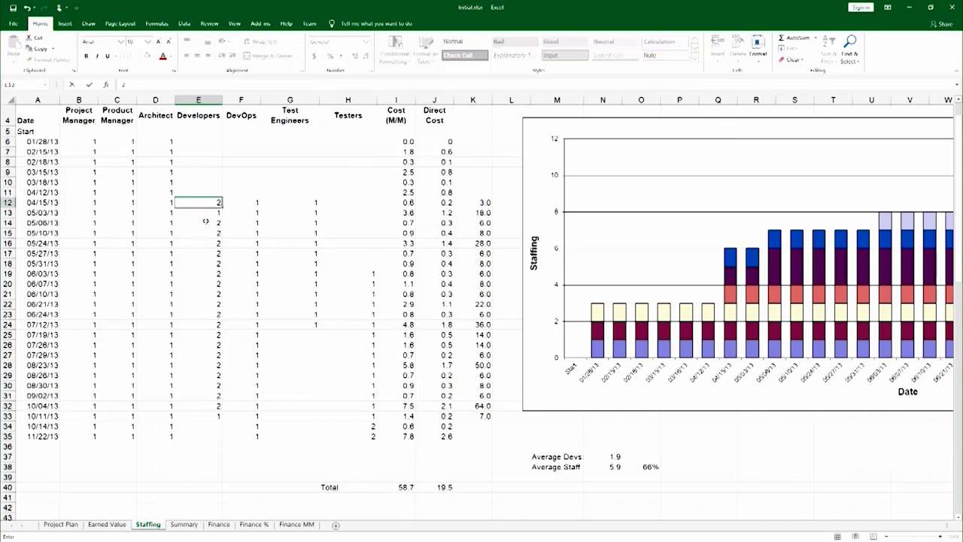
key("Return")
type("2")
key("Return")
type("3")
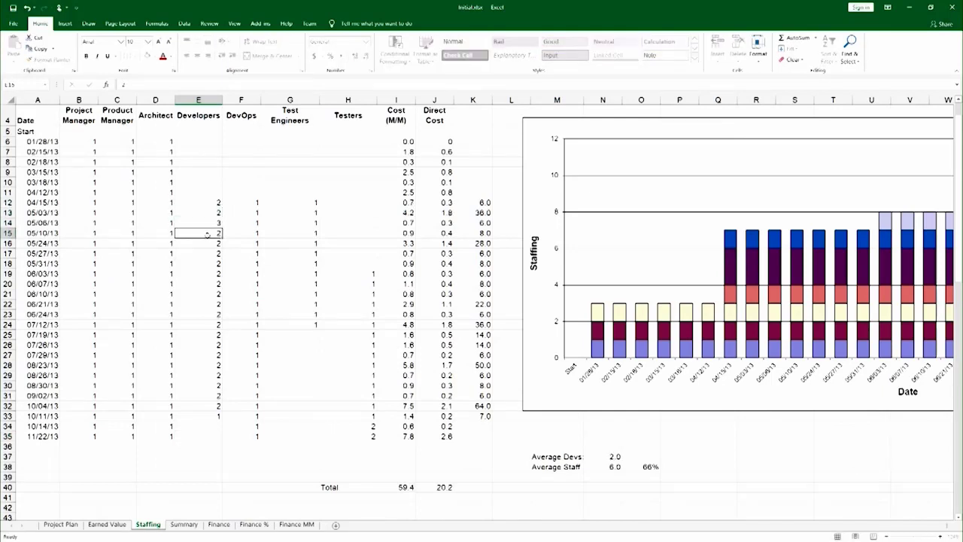
Recheck Developer 3's last finish date in the project plan, and fill the 3 Developers from 05/06/13 down to 06/21/13
left_click(222, 224)
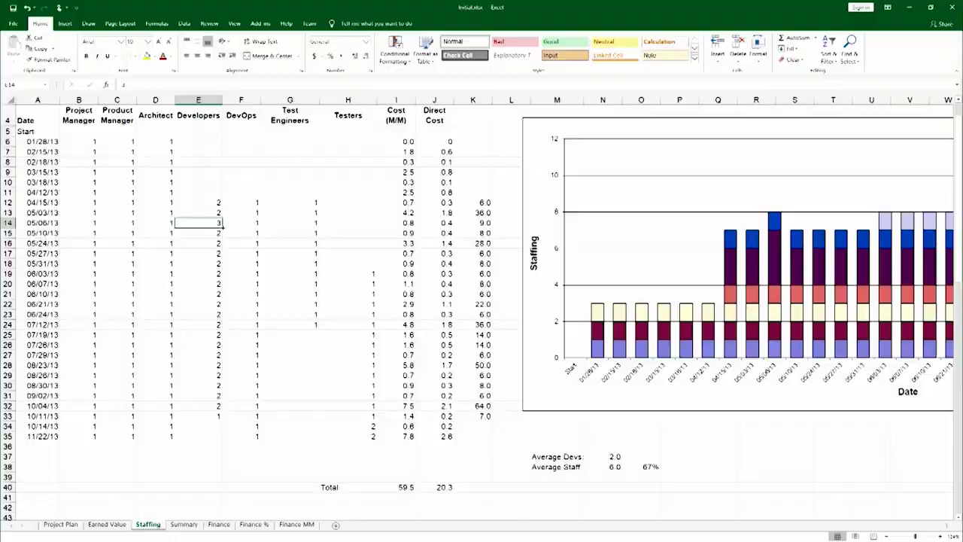
key("alt+Tab")
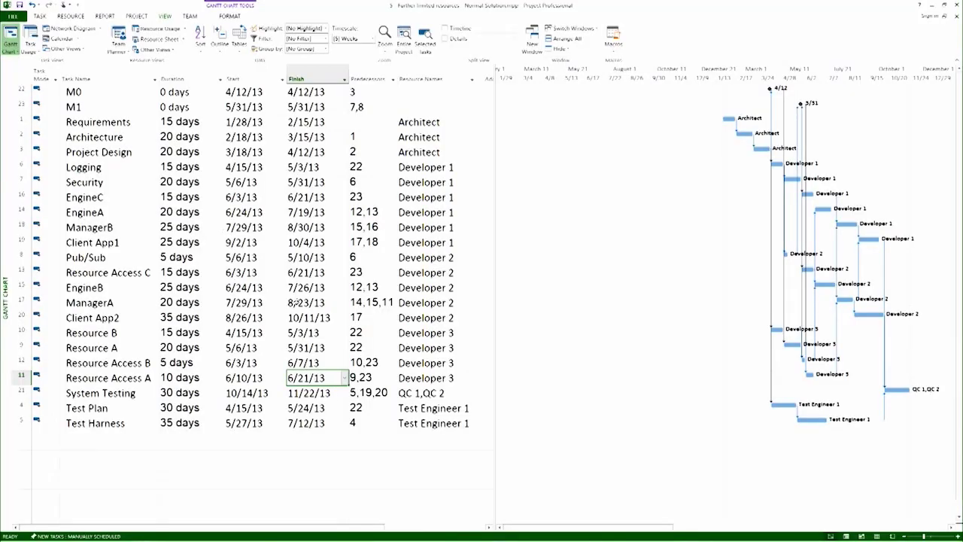
key("alt+Tab")
left_click_drag(223, 228, 202, 308)
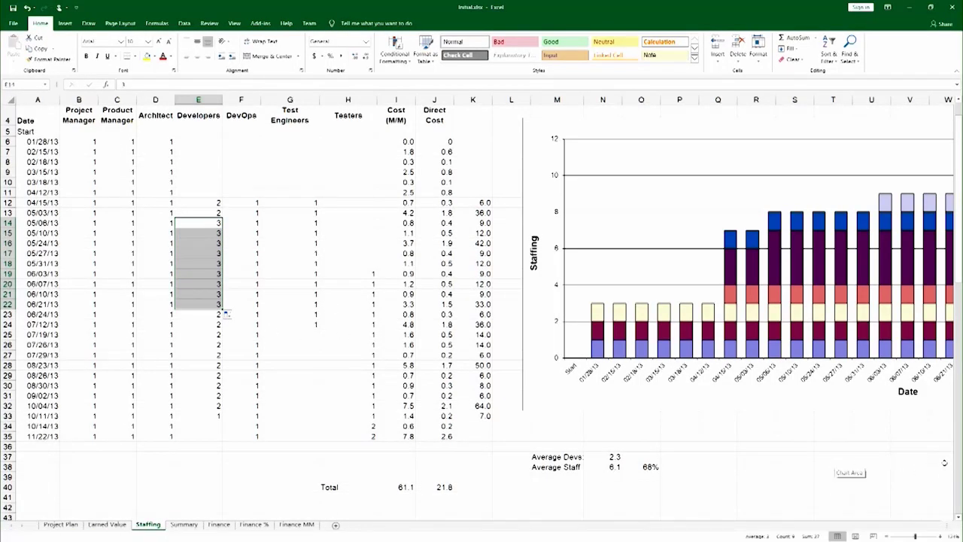
Examine the full staffing distribution chart through its last date and legend, and return to the staffing table
left_click(940, 465)
key("Right")
key("Right")
key("Right")
key("Right")
key("Right")
key("Right")
key("Right")
key("Right")
key("Right")
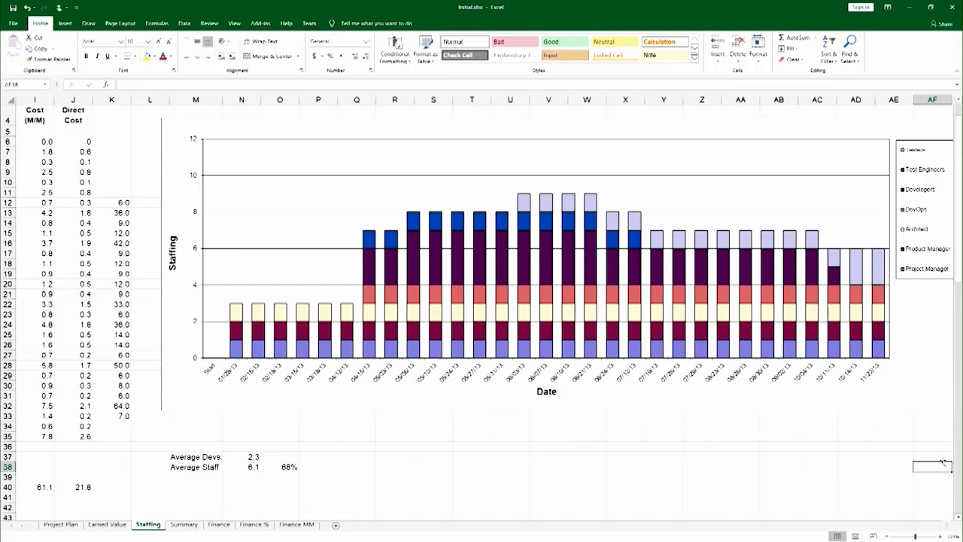
key("Left")
key("Left")
key("Left")
key("Left")
key("Left")
key("Left")
key("Left")
key("Left")
key("Left")
key("Left")
key("Left")
key("Left")
key("Left")
key("Left")
key("Left")
key("Left")
key("Left")
key("Left")
key("Left")
key("Left")
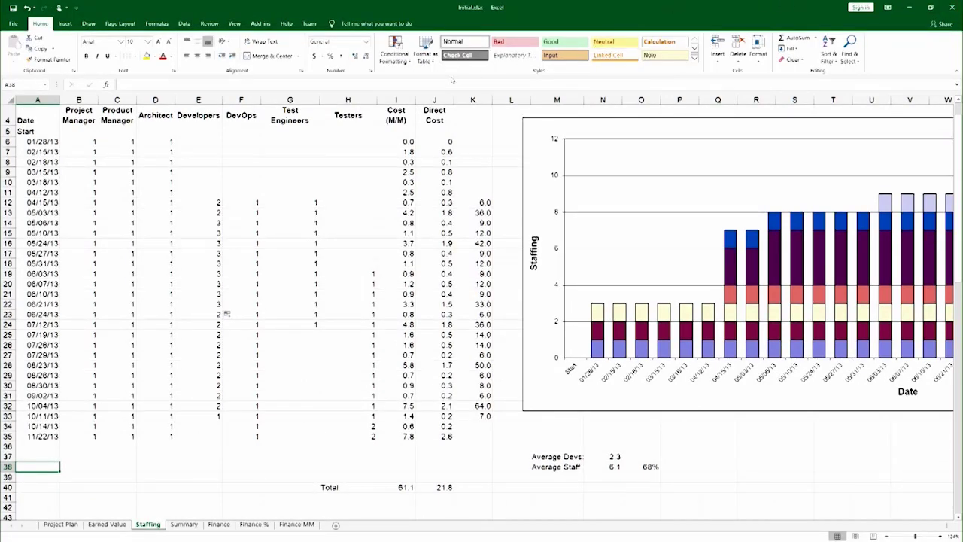
Inspect the formula behind the Cost (M/M) value for 04/15/13
left_click(396, 100)
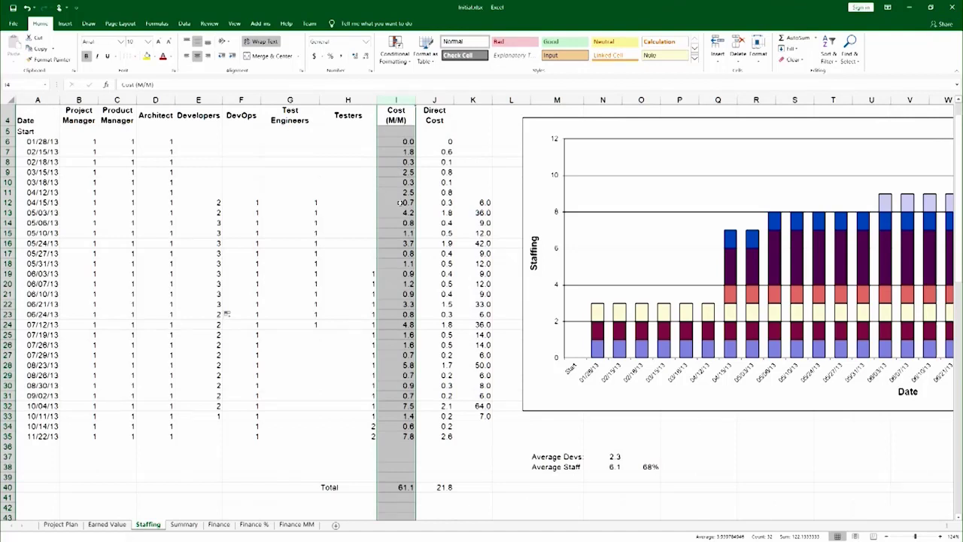
left_click(397, 202)
left_click(165, 85)
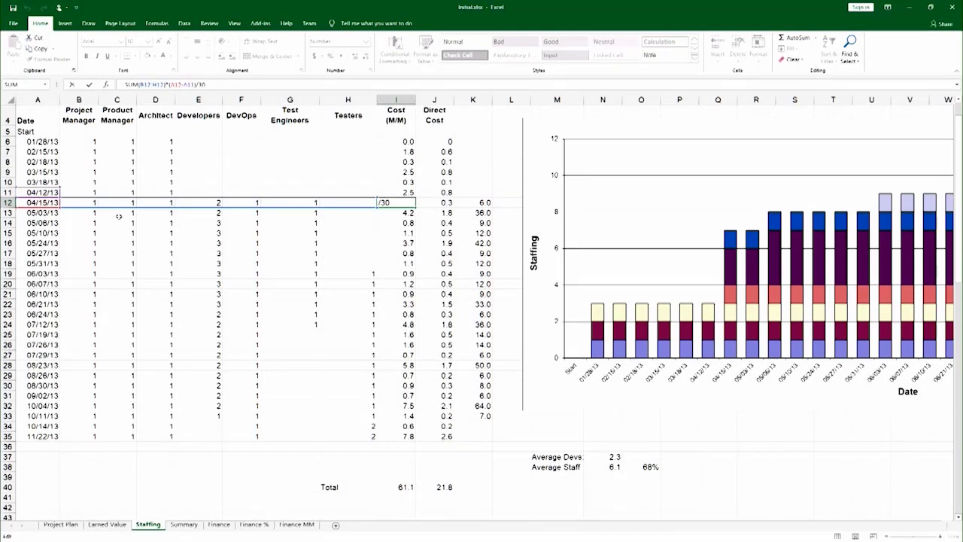
key("Escape")
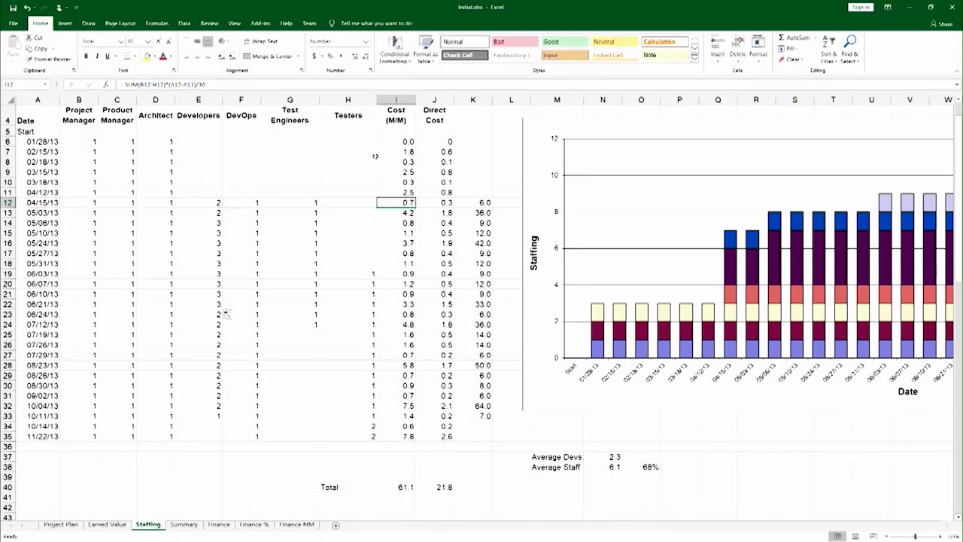
Review the Cost (M/M) values for the dates and inspect the formula that totals them
left_click_drag(397, 136, 397, 415)
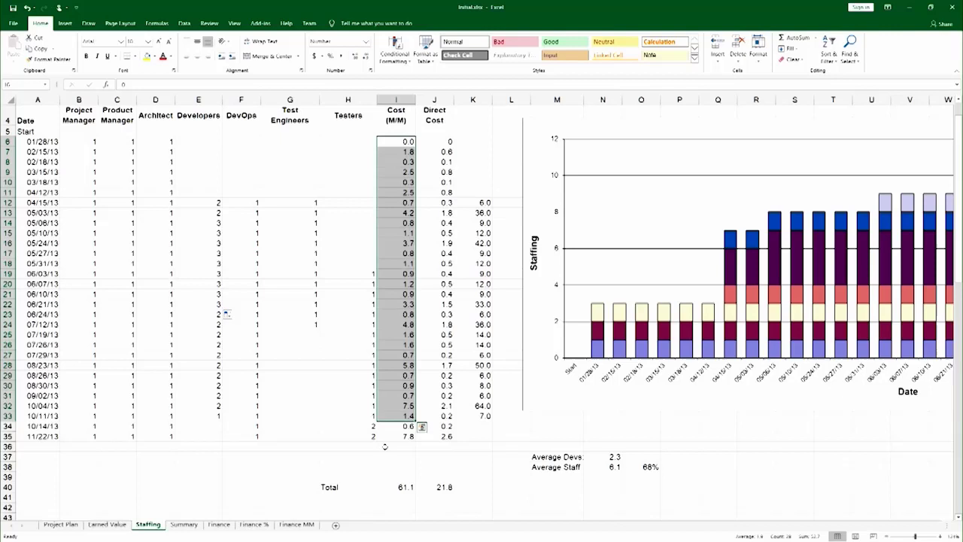
left_click(398, 489)
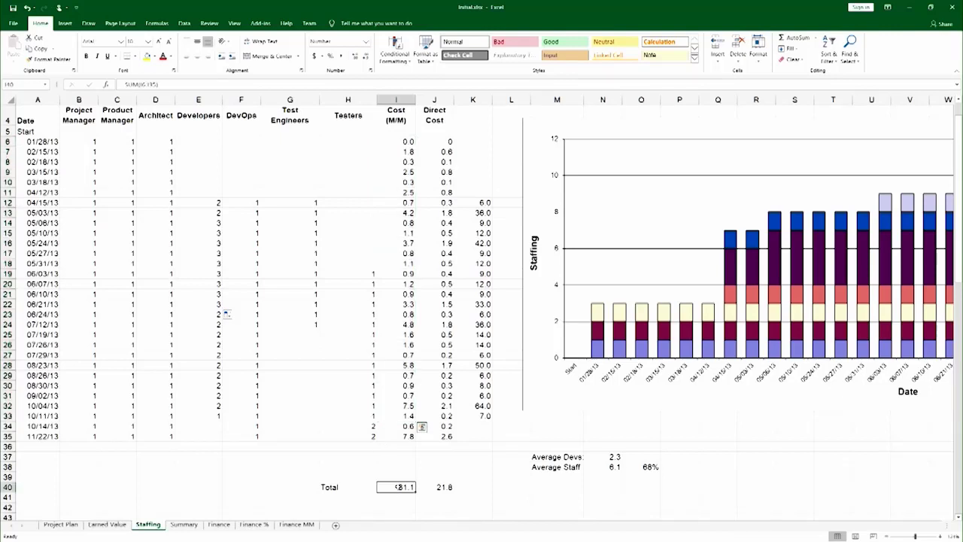
left_click(150, 85)
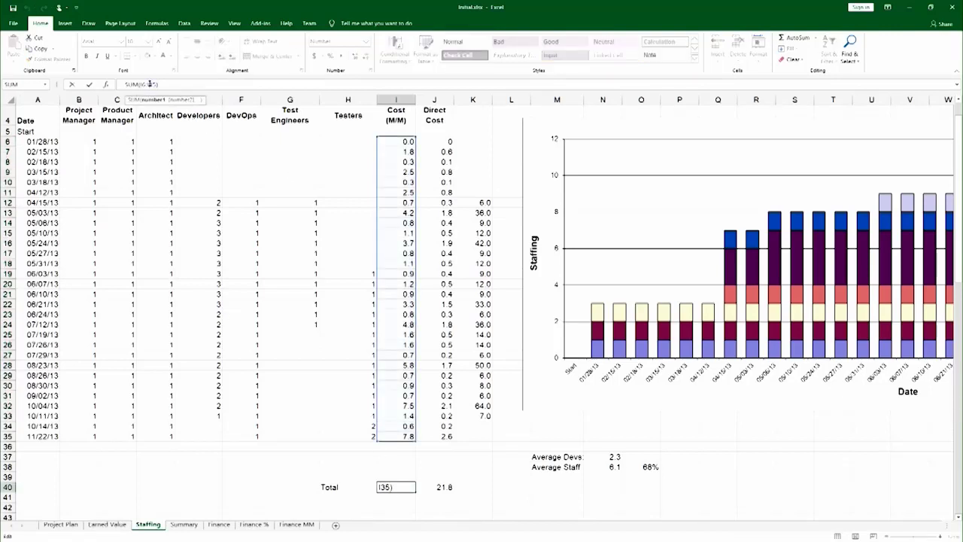
key("Return")
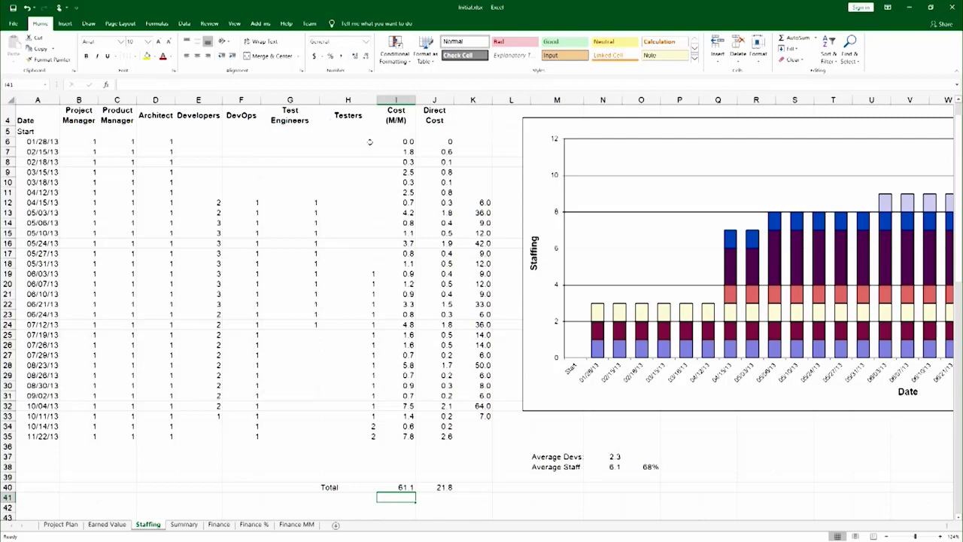
Highlight in yellow the Architect cells from 01/28/13 to 04/12/13 and the Test Engineers cells from 04/15/13 to 07/12/13
scroll(368, 145, "up", 1)
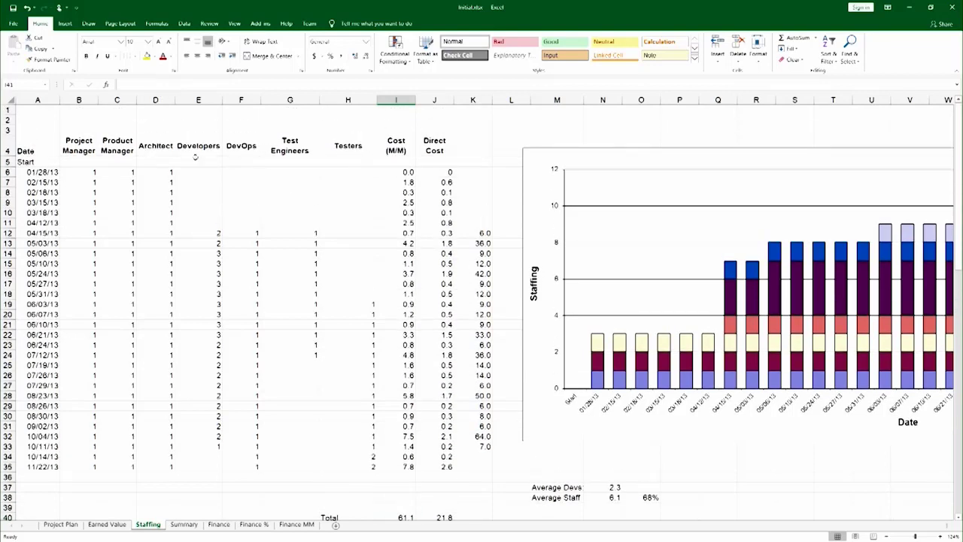
scroll(364, 191, "down", 1)
scroll(364, 191, "down", 1)
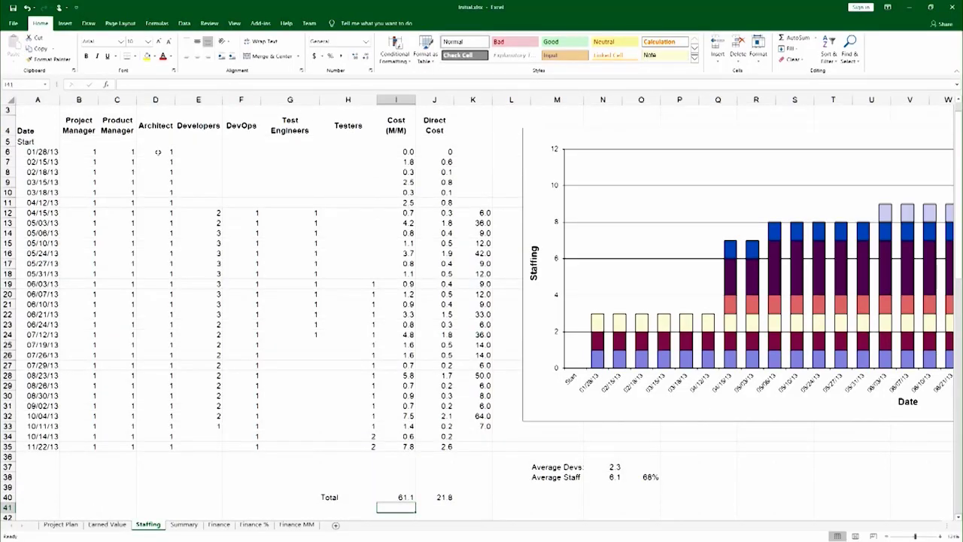
left_click_drag(158, 152, 159, 201)
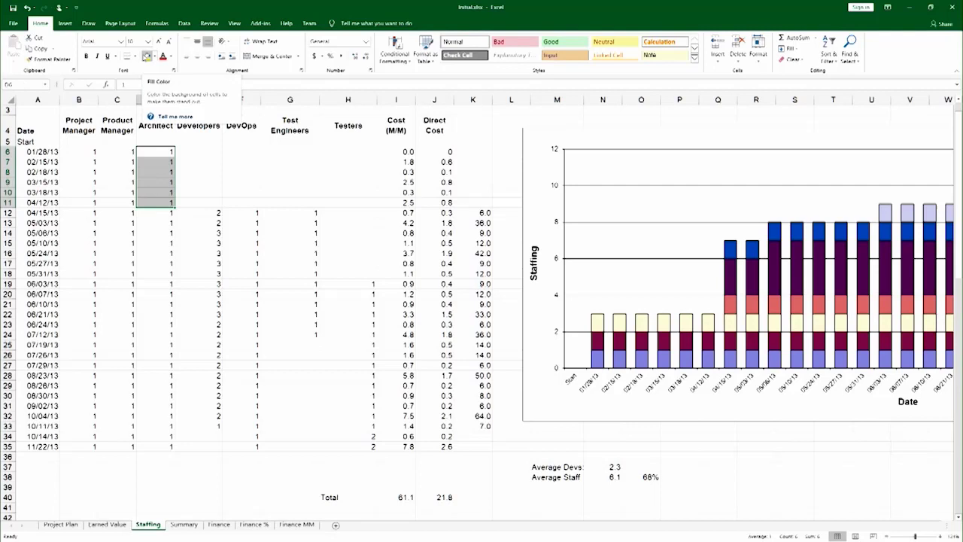
left_click(147, 57)
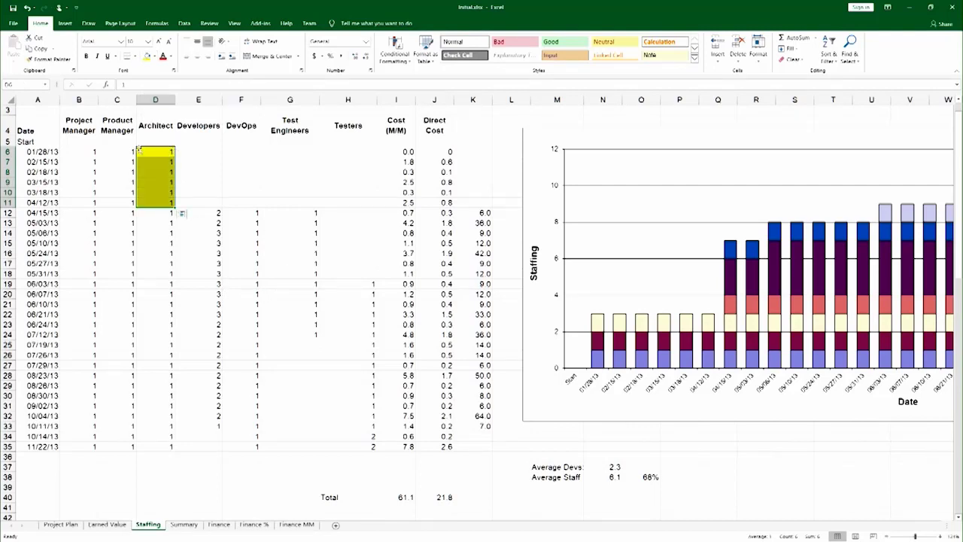
left_click(208, 188)
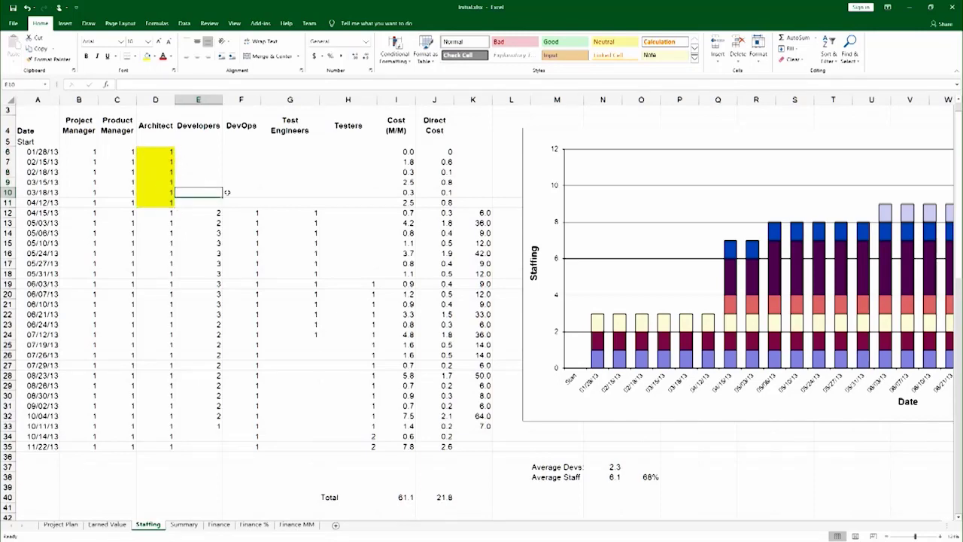
left_click_drag(289, 214, 275, 335)
left_click(147, 57)
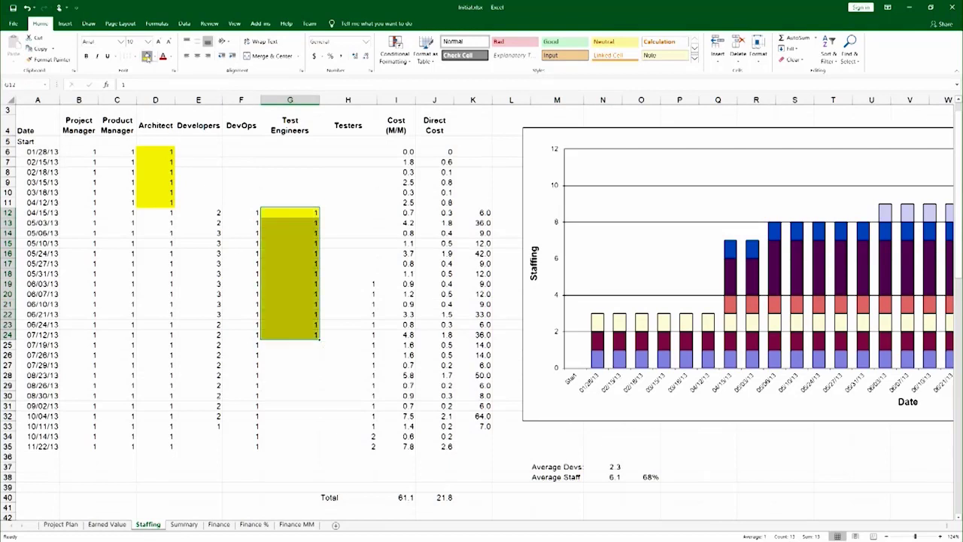
Highlight in yellow the Developers cells from 04/15/13 to 10/11/13 and the Testers cells for 10/14/13 and 11/22/13
left_click_drag(215, 212, 194, 426)
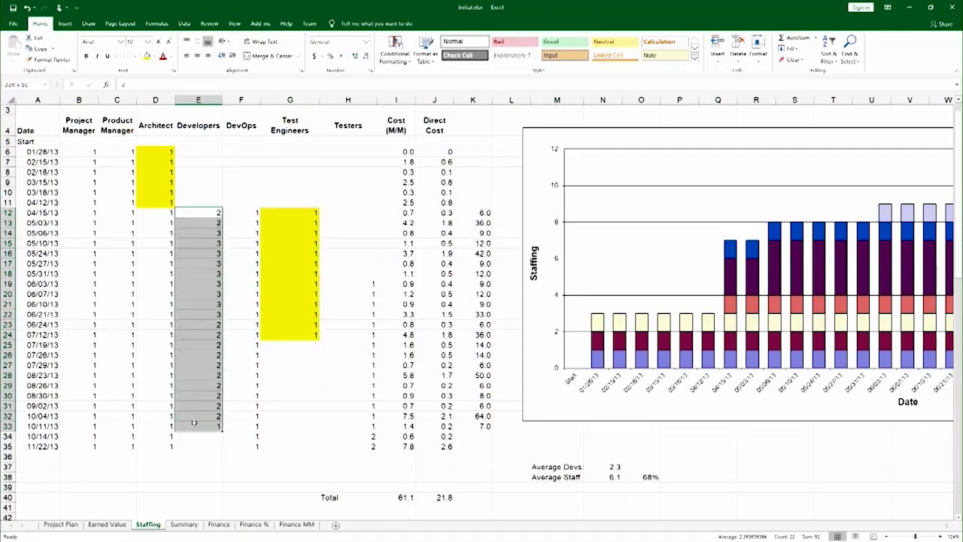
left_click(147, 56)
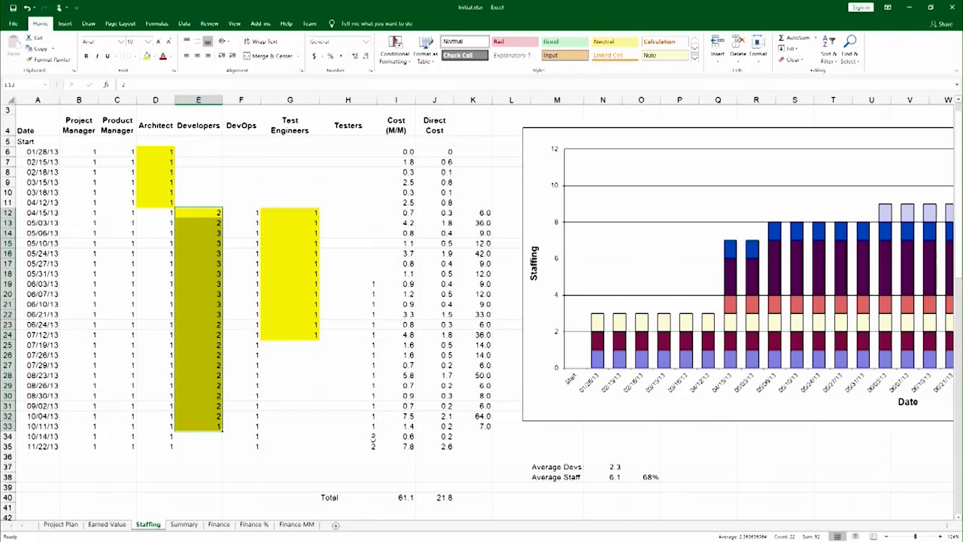
left_click_drag(370, 436, 370, 447)
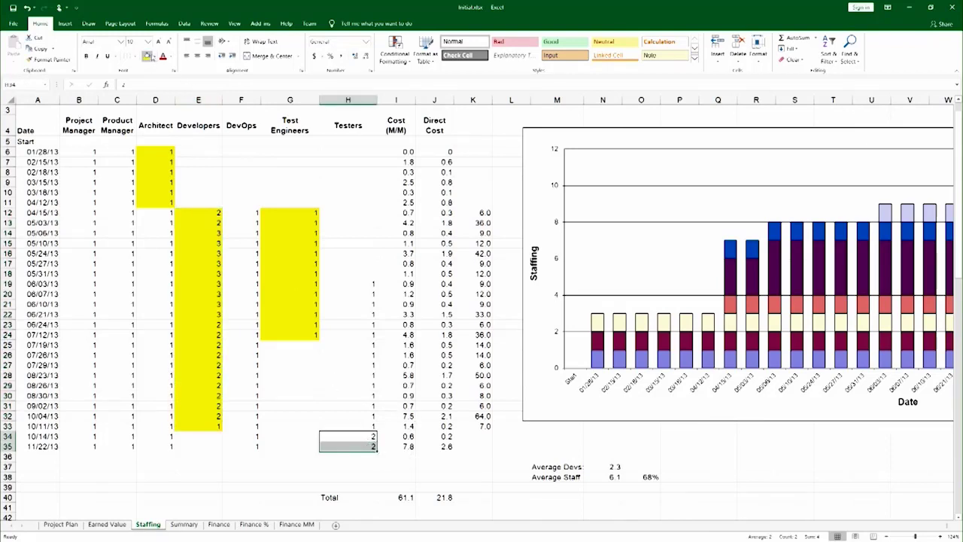
left_click(147, 56)
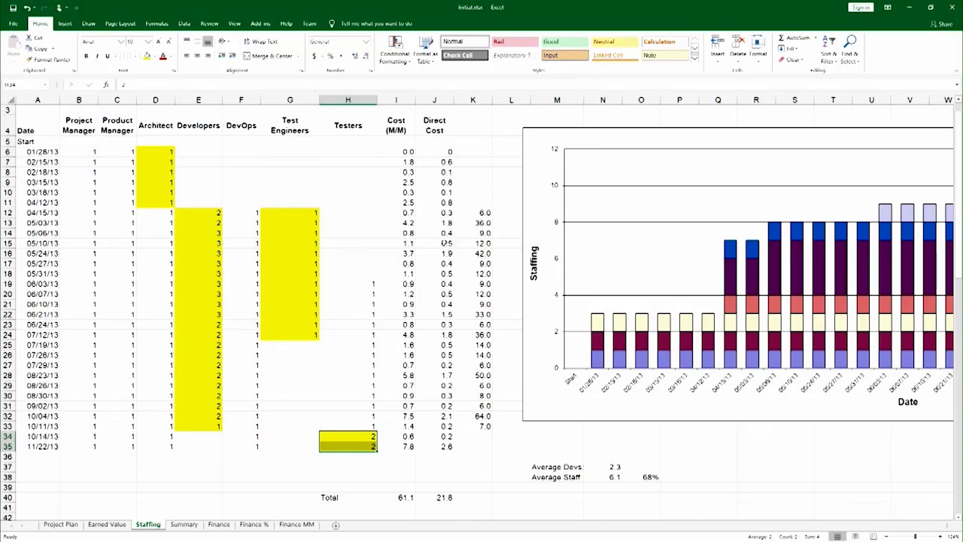
Inspect the Direct Cost formula for 05/10/13, then review the Direct Cost values for all dates and the formula that totals them
left_click(445, 243)
left_click(179, 82)
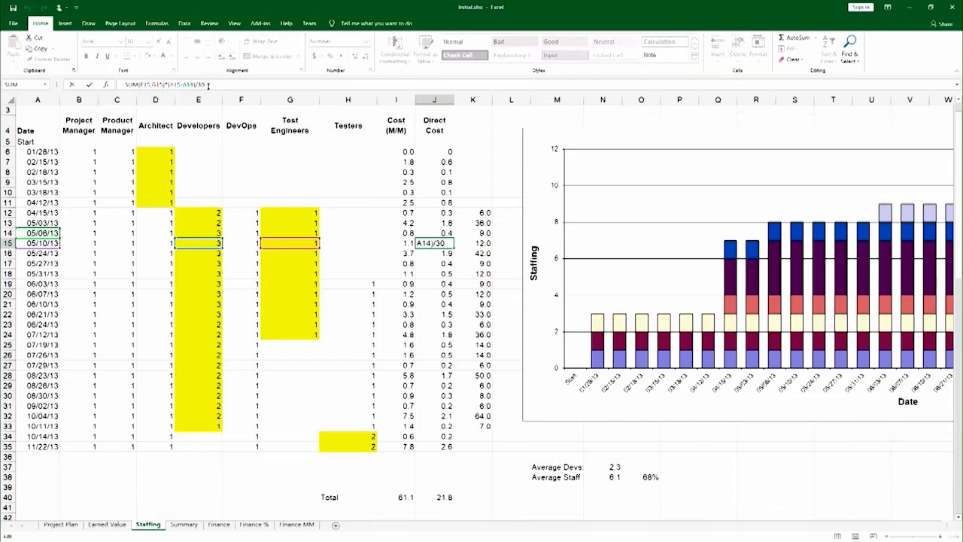
key("ctrl+Return")
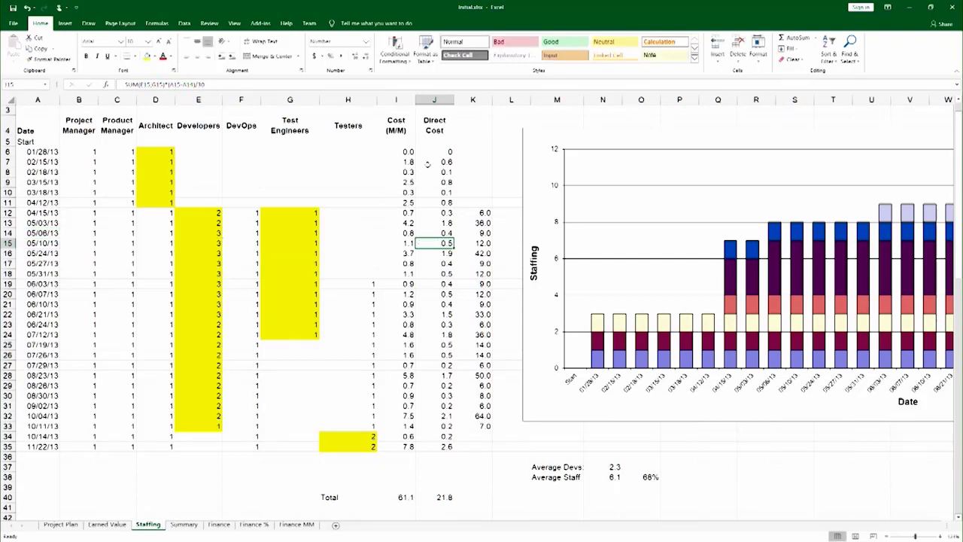
left_click_drag(436, 153, 428, 445)
left_click(433, 498)
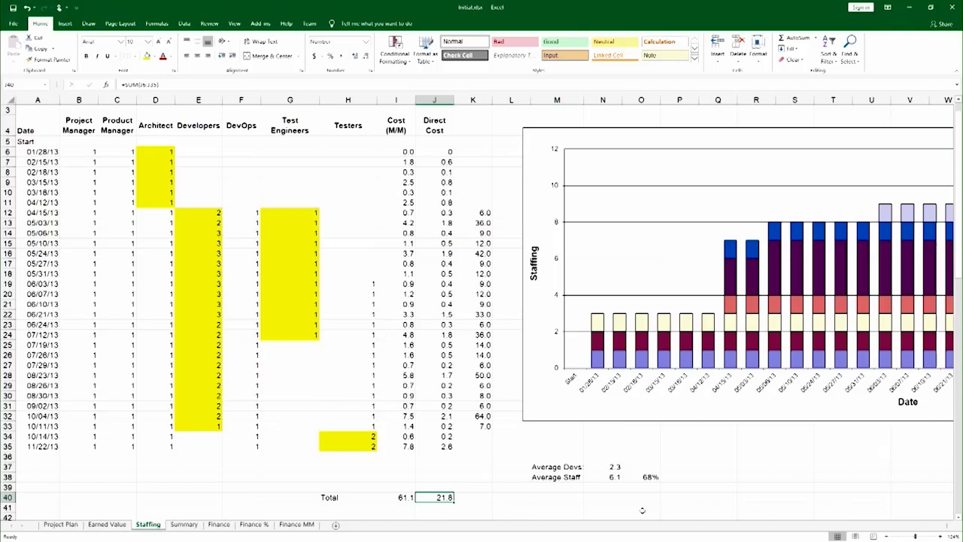
Inspect the formula behind the Average Staff value below the staffing chart and the cells it references
left_click(662, 456)
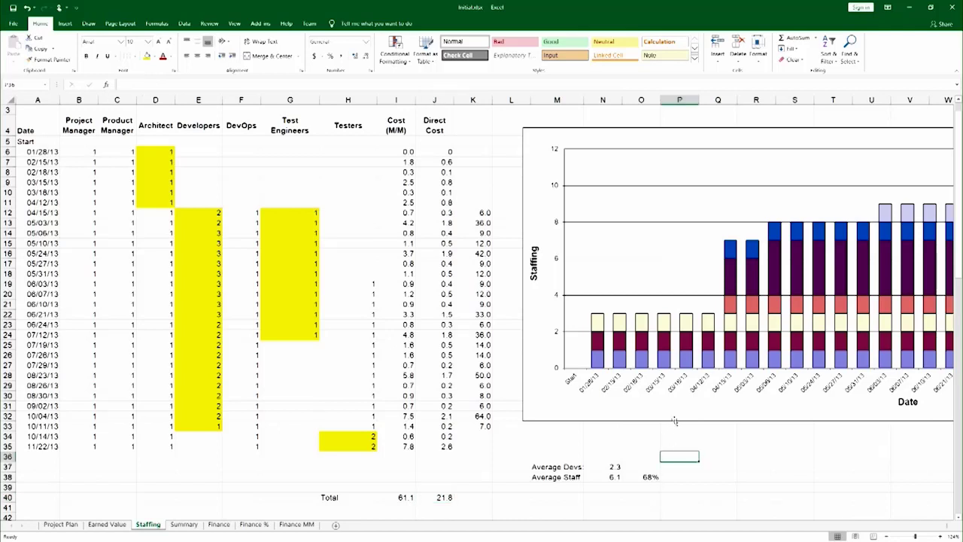
left_click(613, 446)
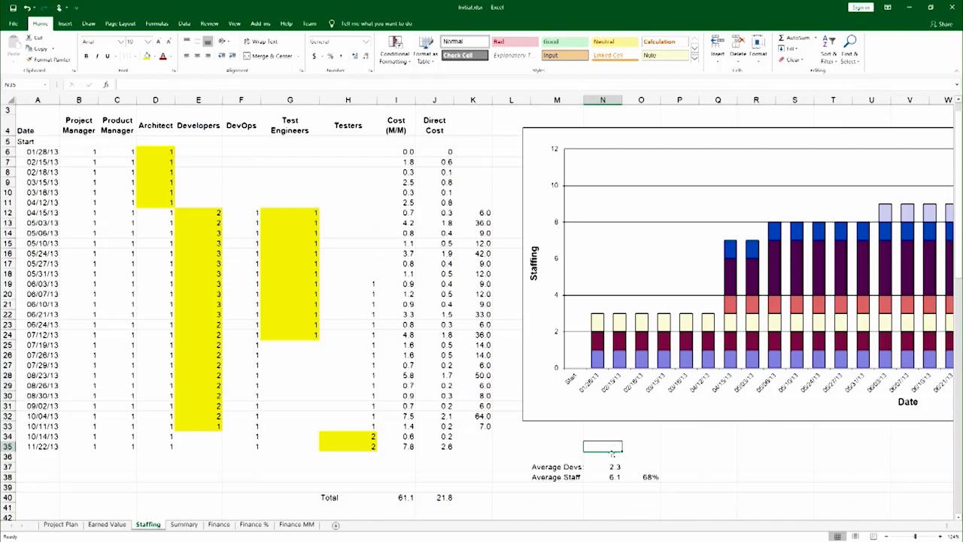
left_click(603, 476)
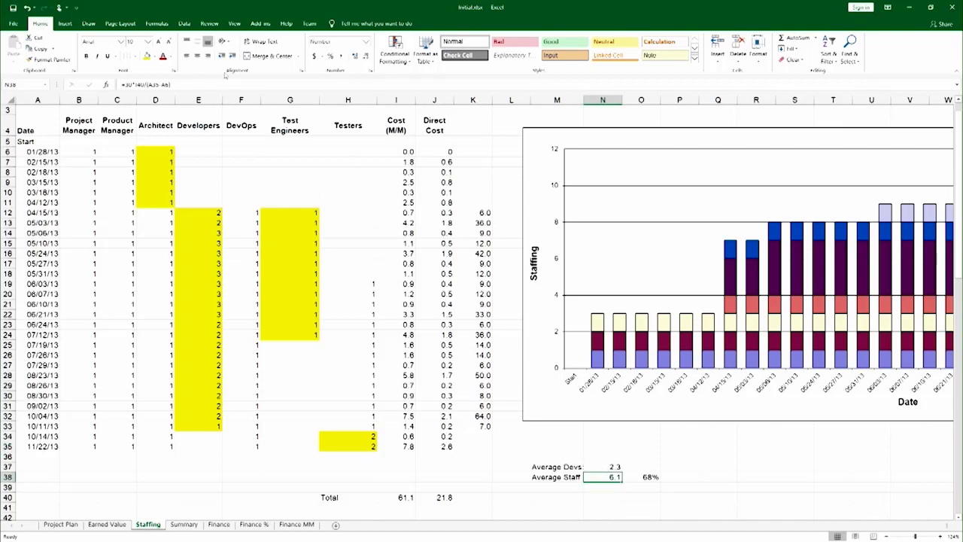
left_click(141, 84)
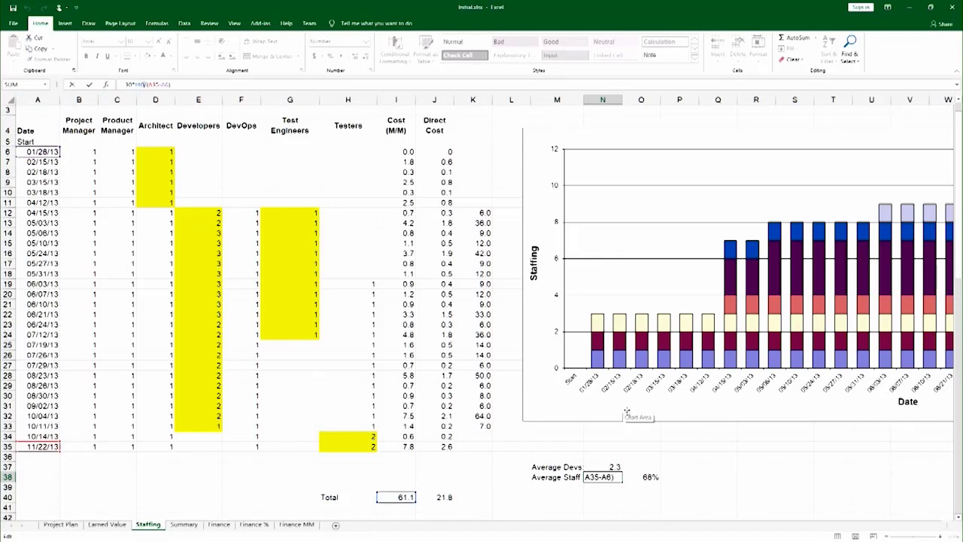
key("Return")
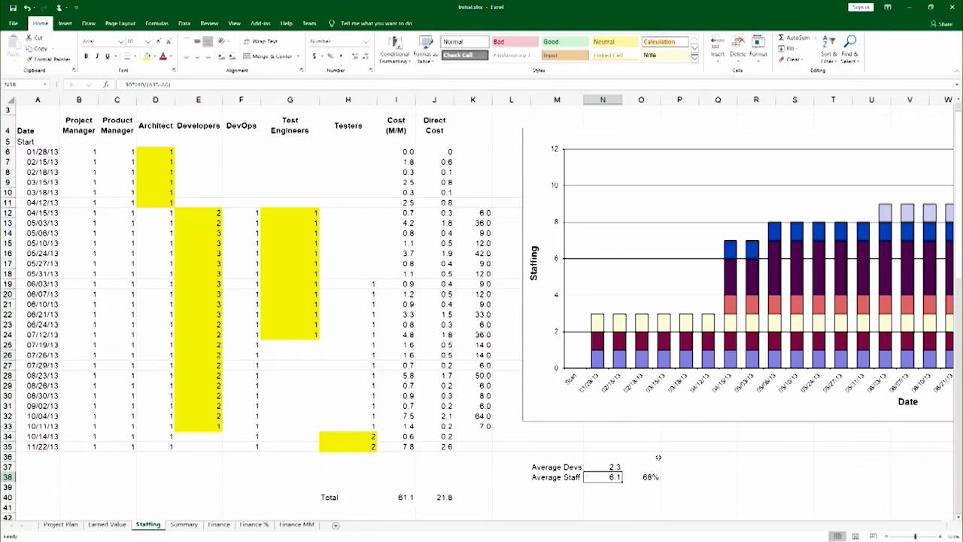
Inspect the formula behind the Average Devs value and the cells it references, leaving the formula as is
left_click(607, 466)
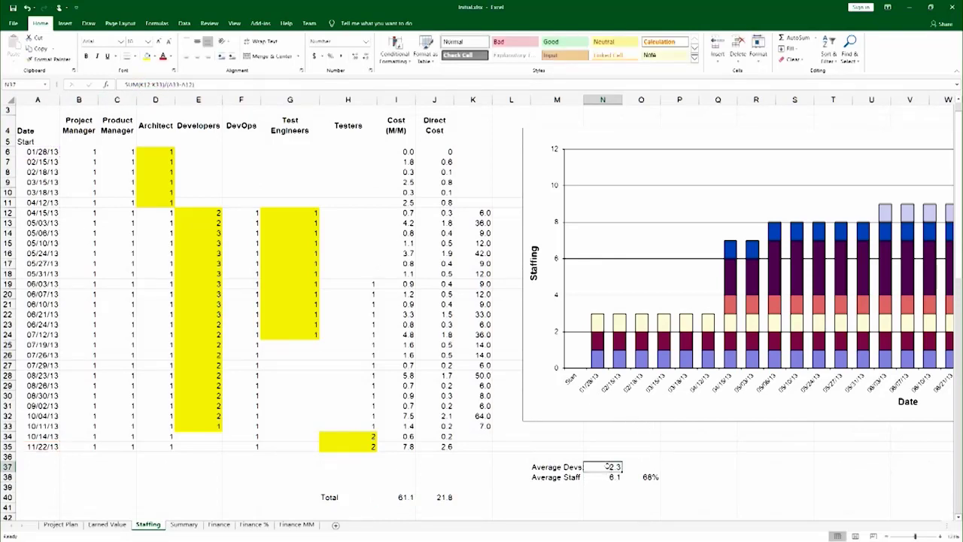
left_click(175, 85)
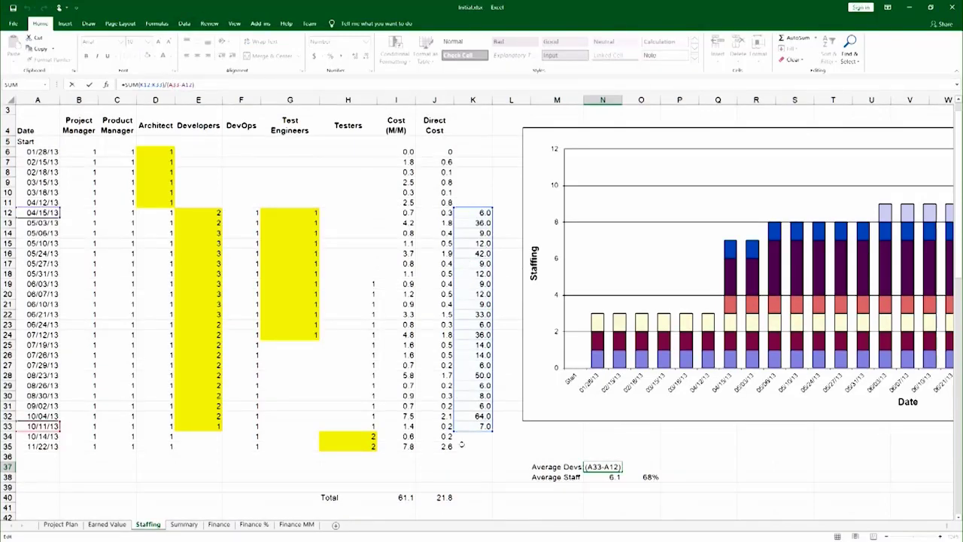
key("Escape")
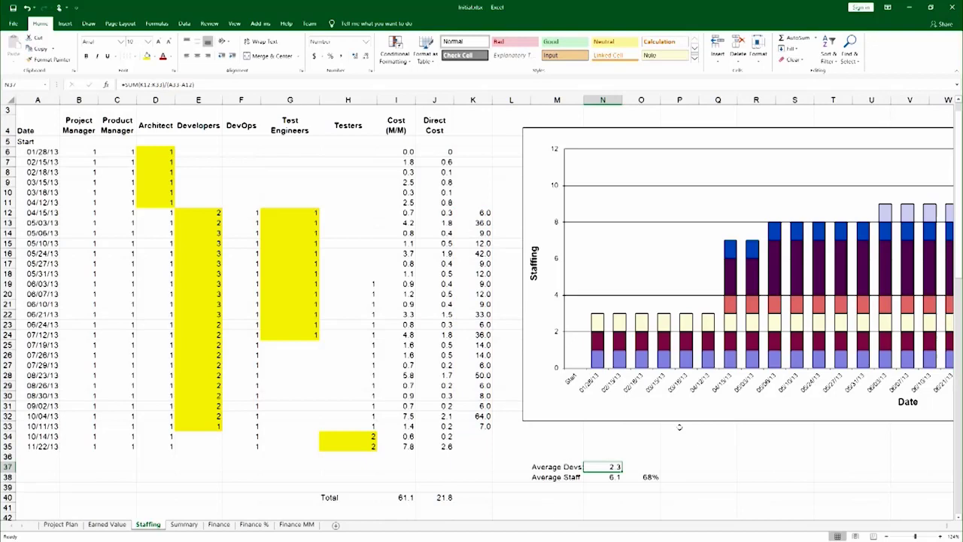